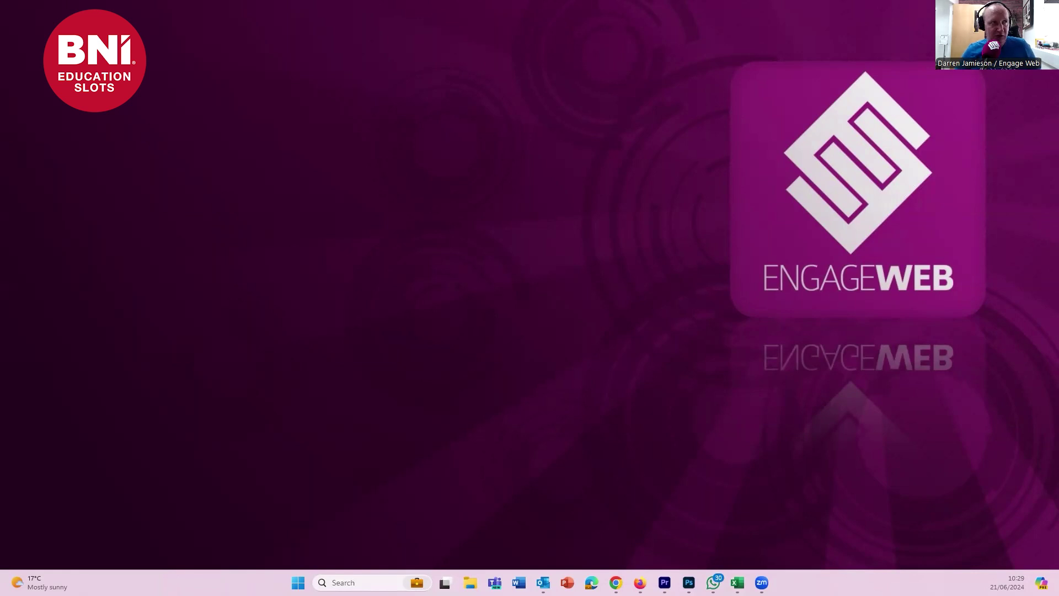
# - Switch to the Firefox window showing the LinkedIn home feed
pyautogui.hotkey('alt', 'Tab')
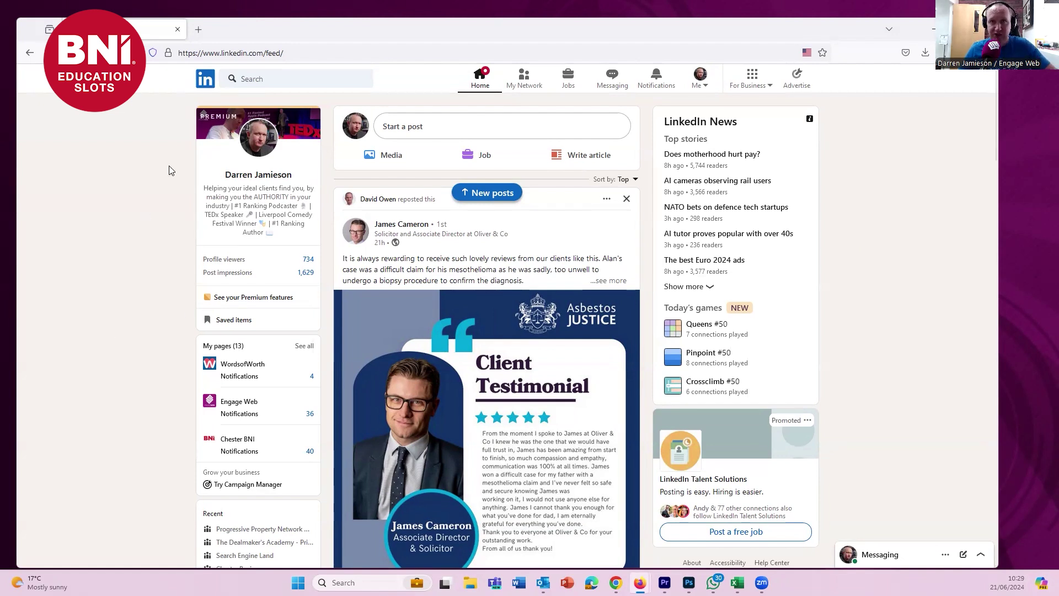
# - Search for the BNI contact by name, open her profile and show its More actions
pyautogui.click(261, 80)
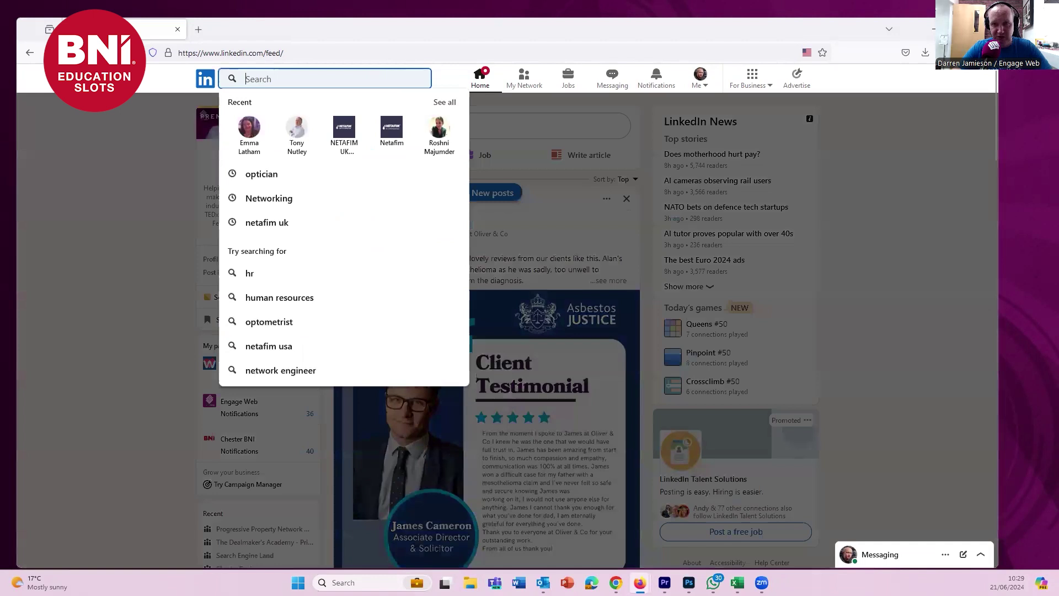
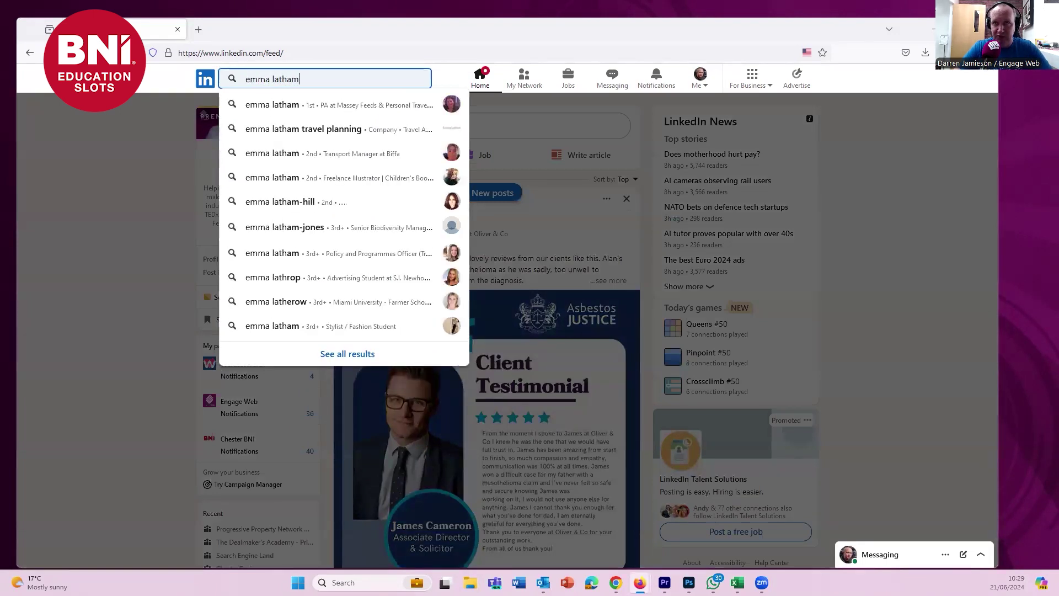
pyautogui.press('Return')
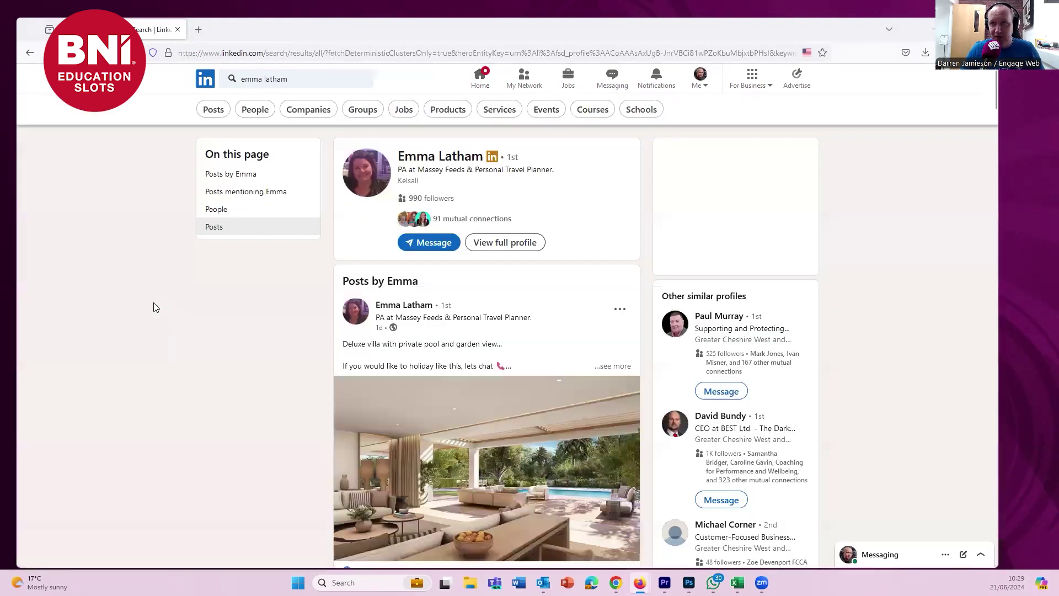
pyautogui.click(386, 174)
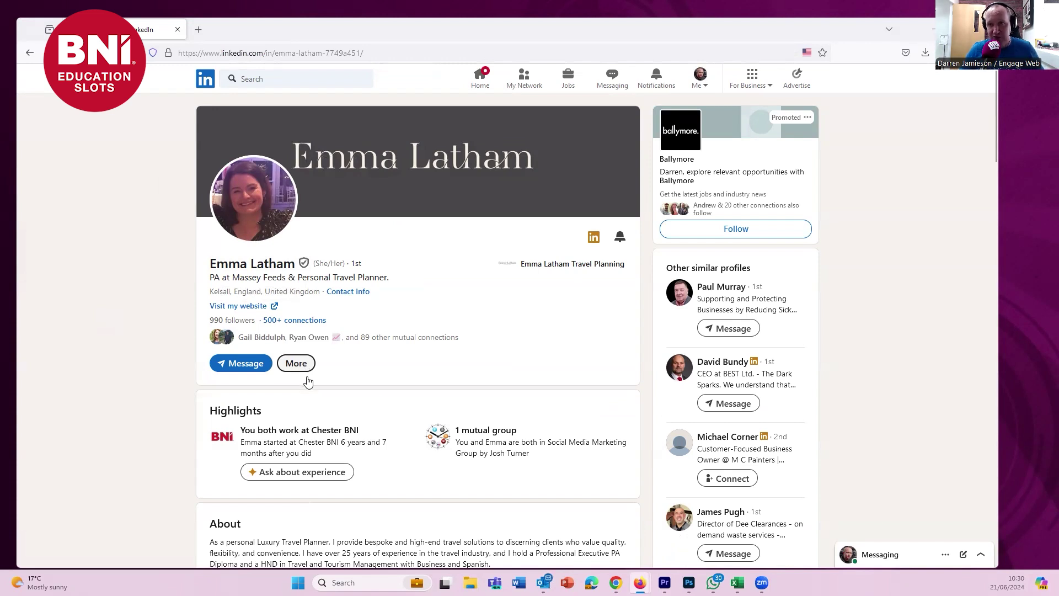
pyautogui.click(298, 364)
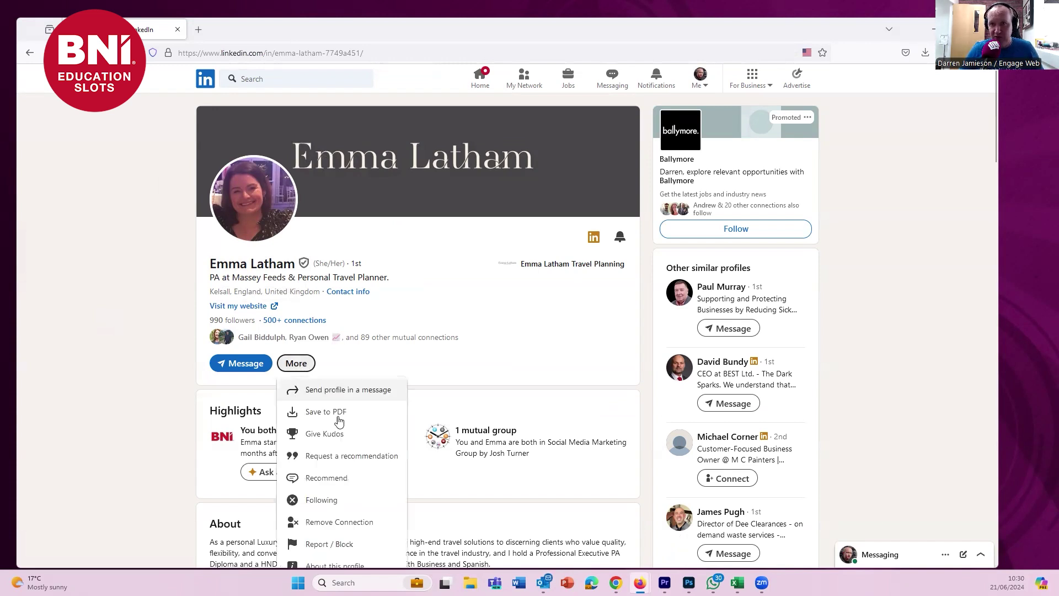
pyautogui.scroll(-1, 356, 411)
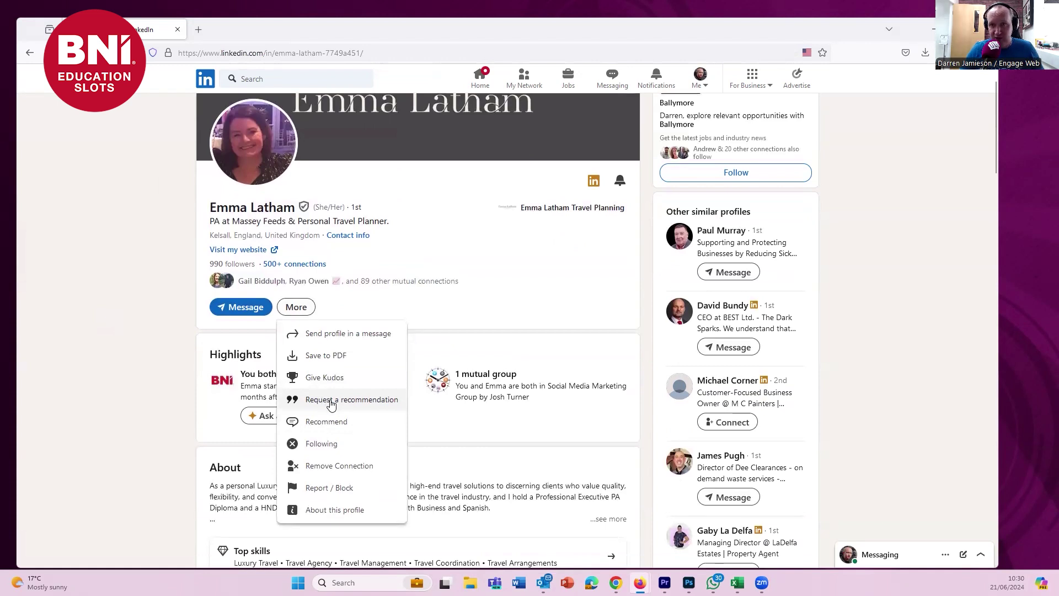
# - Request a recommendation from her as a client, for the Engage Web authority position
pyautogui.click(331, 401)
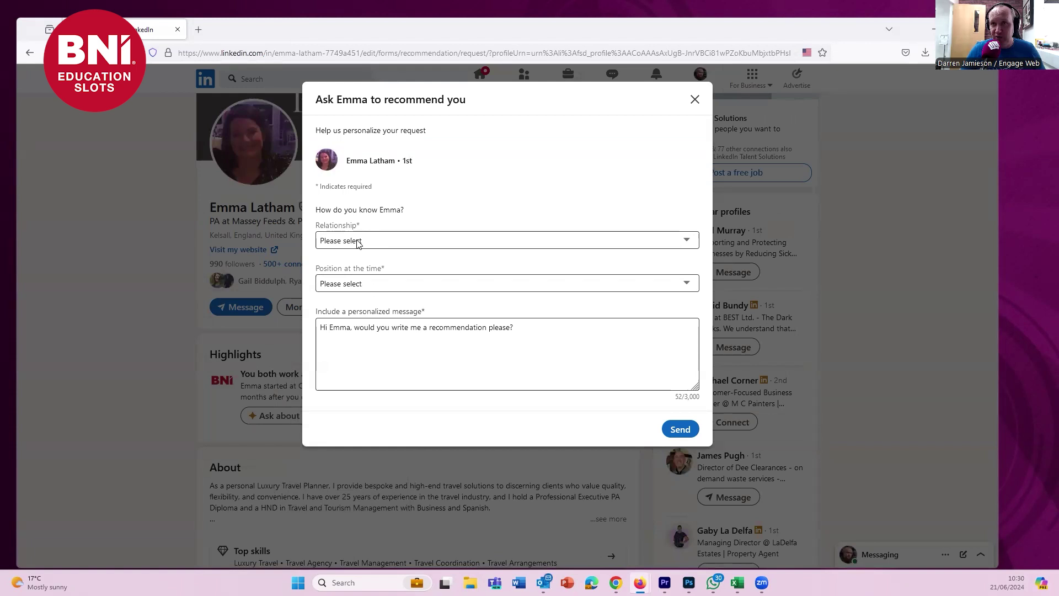
pyautogui.click(684, 240)
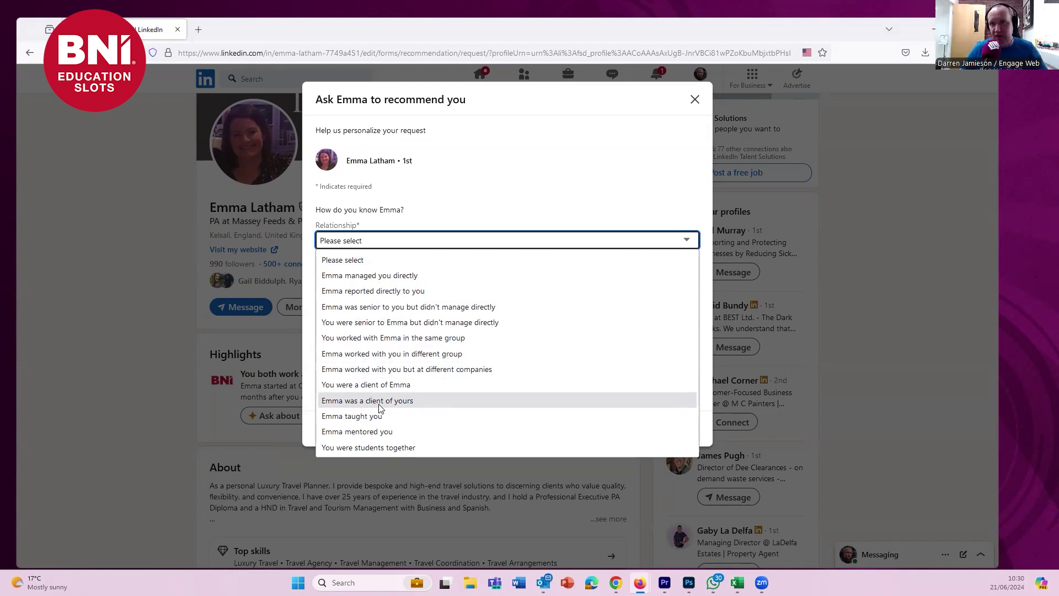
pyautogui.click(379, 406)
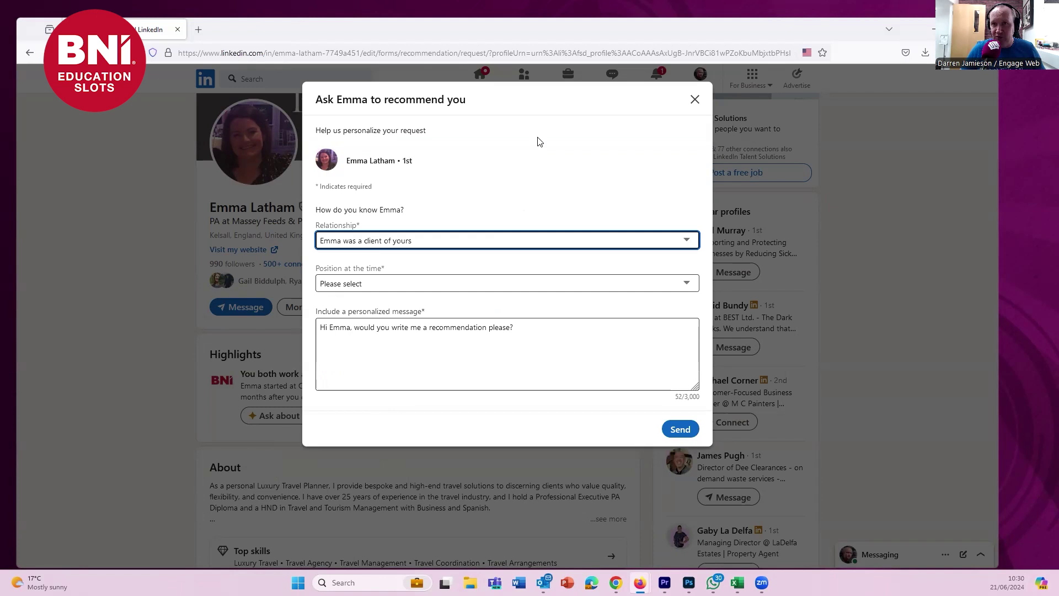
pyautogui.click(346, 284)
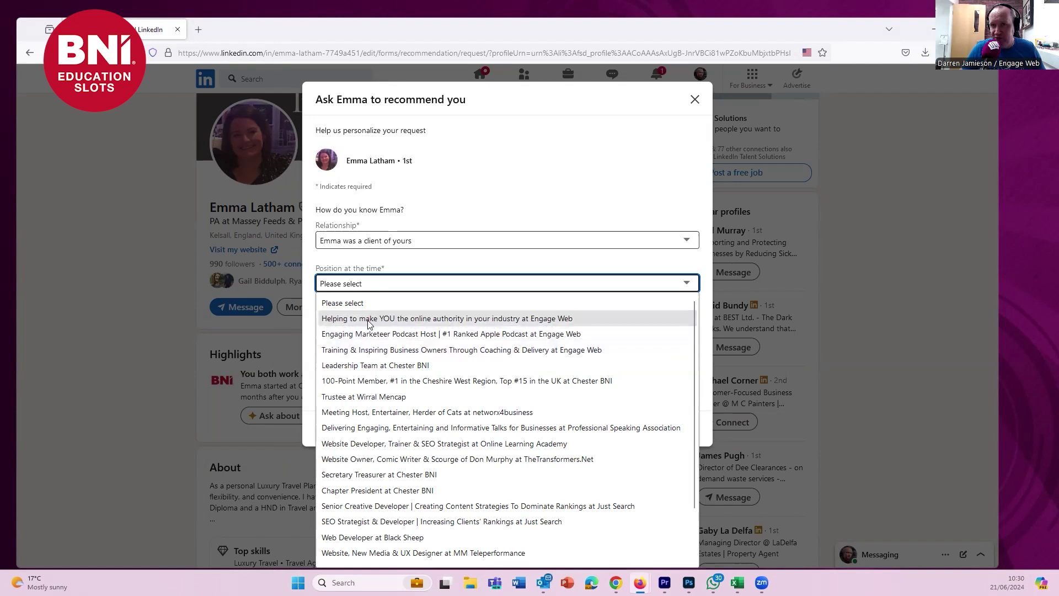
pyautogui.click(529, 322)
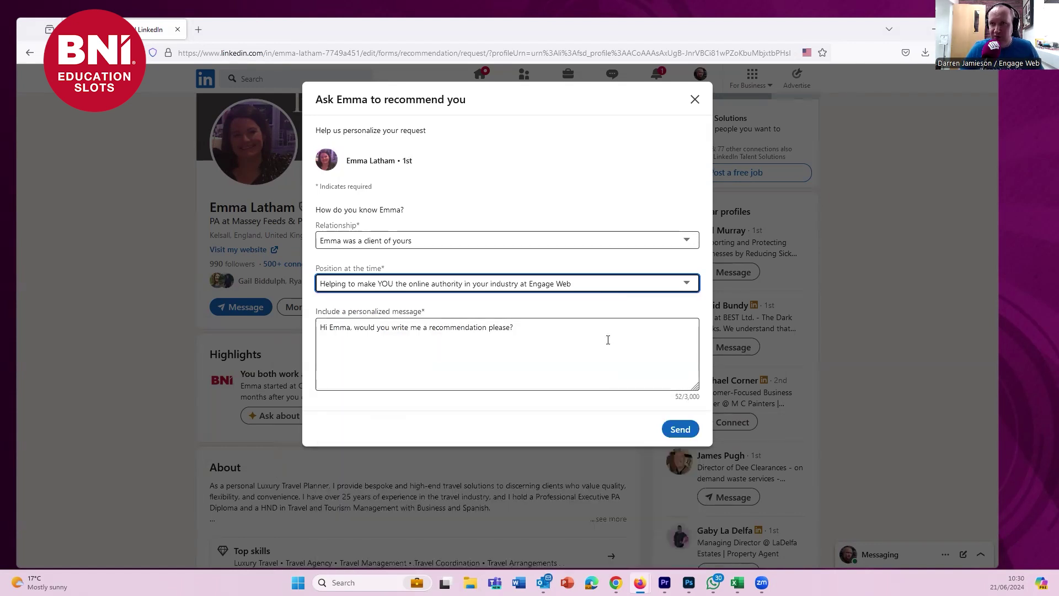
pyautogui.click(439, 343)
# - Replace the default note with a greeting asking for the BNI testimonial, ending 'Thanks!', and send it
pyautogui.moveTo(532, 330); pyautogui.dragTo(291, 336)
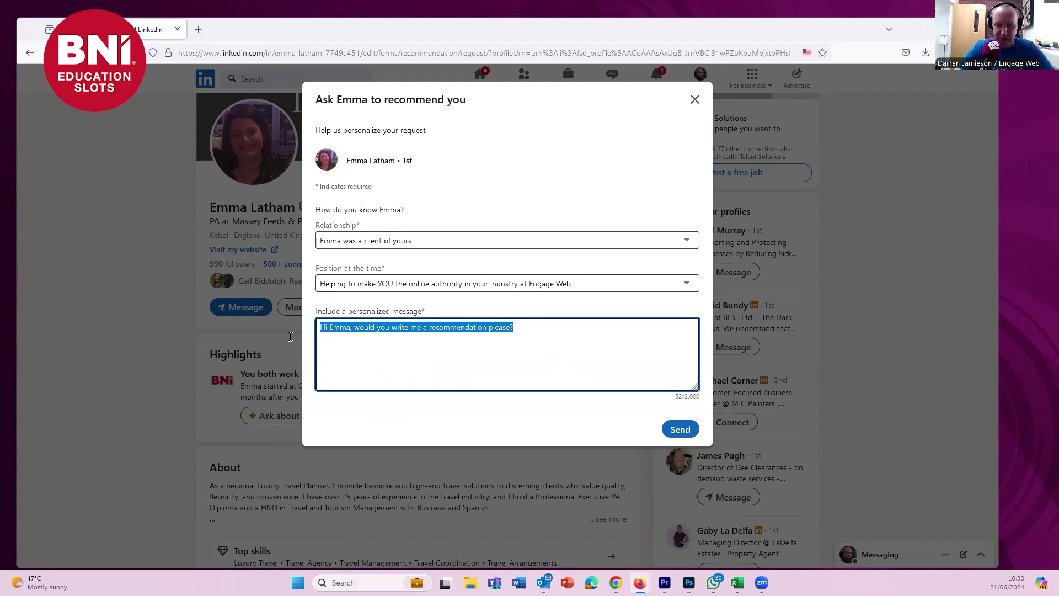
pyautogui.write('Hi ')
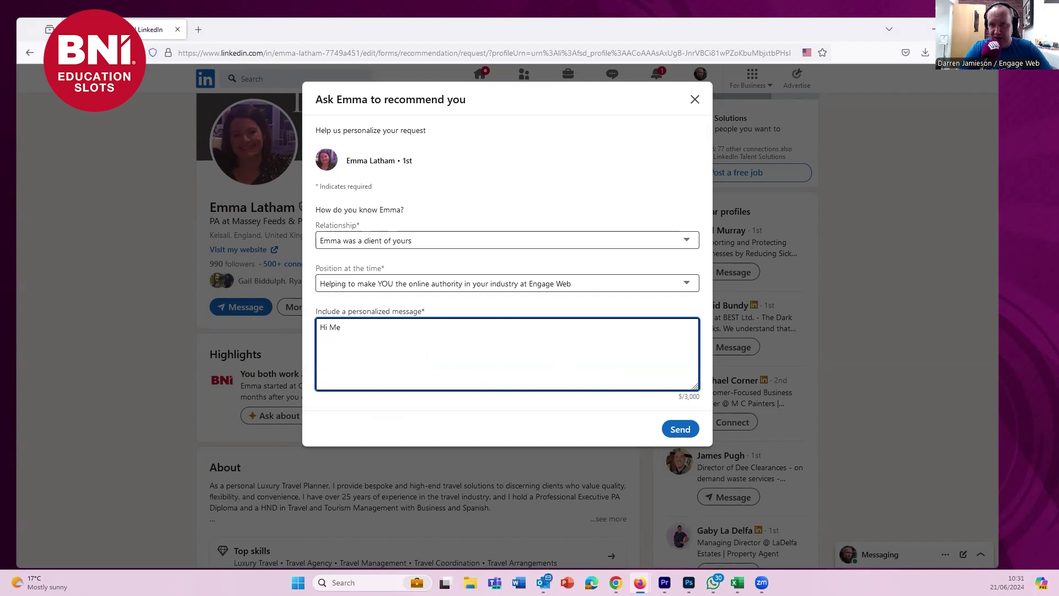
pyautogui.write('Me')
pyautogui.press('BackSpace')
pyautogui.press('BackSpace')
pyautogui.press('BackSpace')
pyautogui.write('Emma')
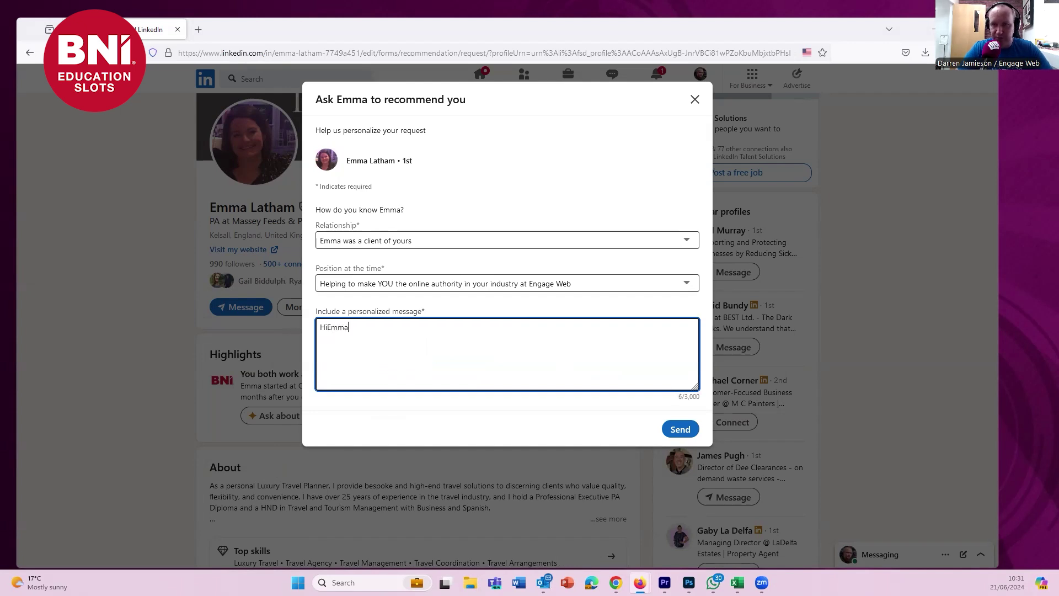
pyautogui.press('BackSpace')
pyautogui.press('BackSpace')
pyautogui.press('BackSpace')
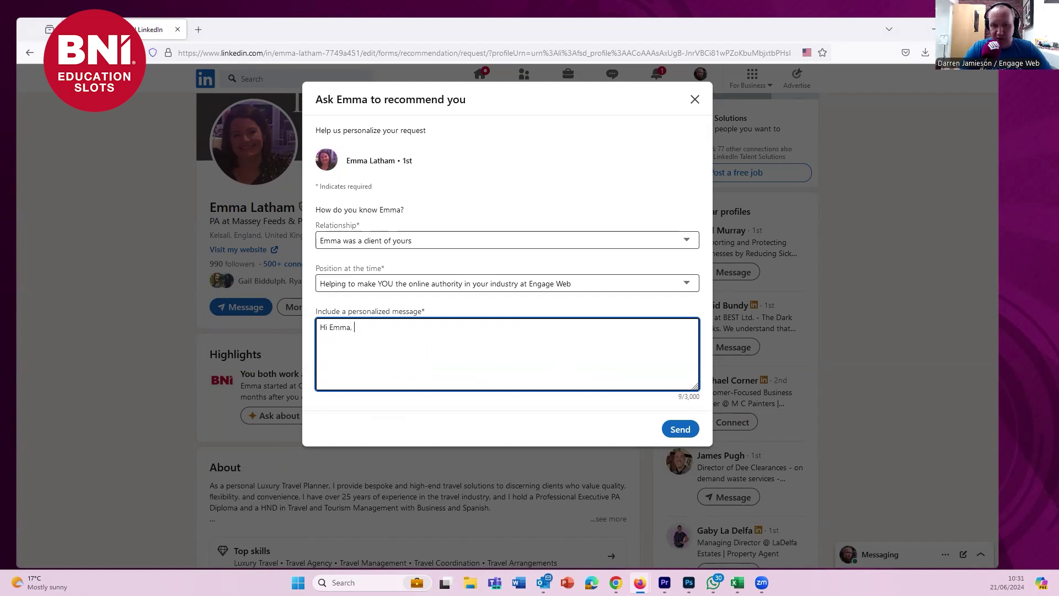
pyautogui.write('would you be able to')
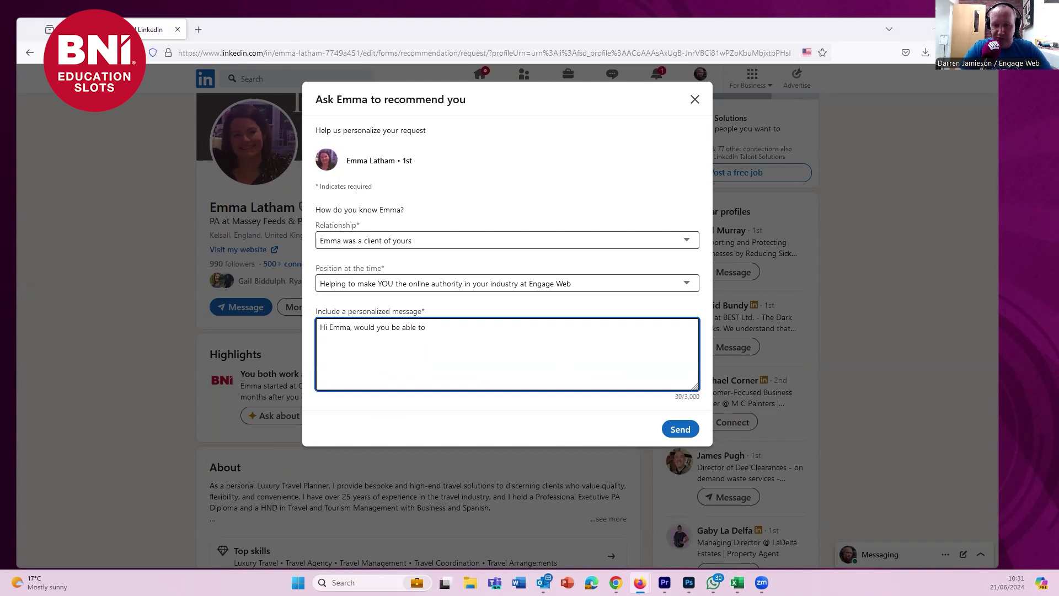
pyautogui.write('add that BNI')
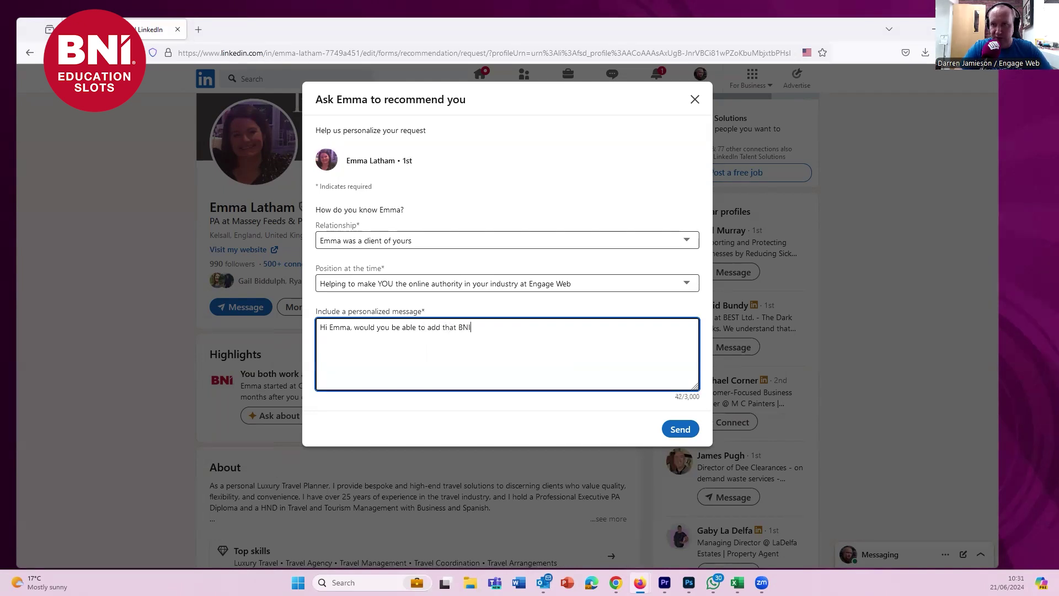
pyautogui.write(' testimonial for me as')
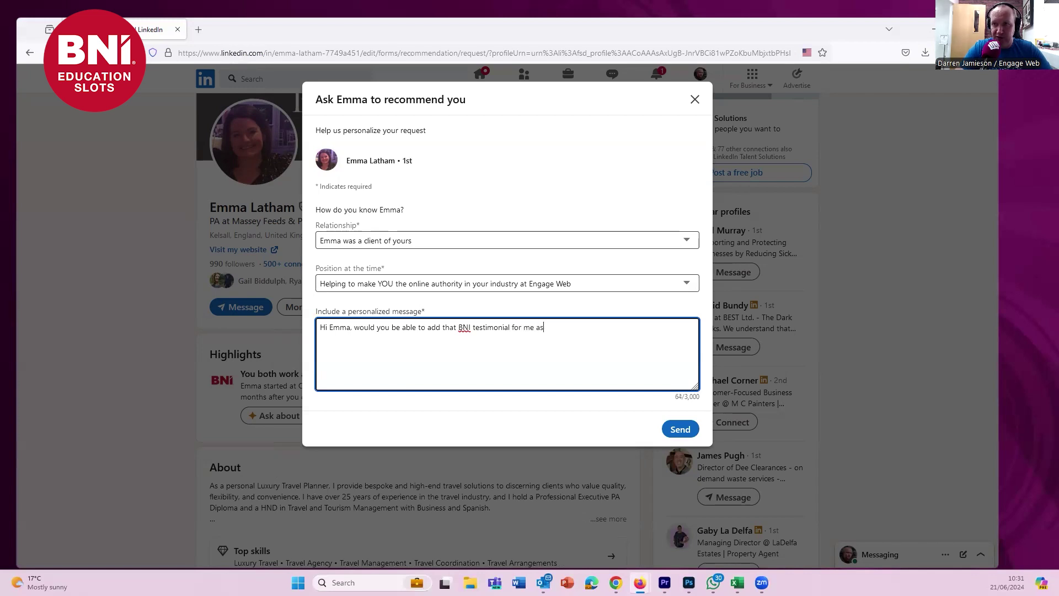
pyautogui.write(' a recommendation please')
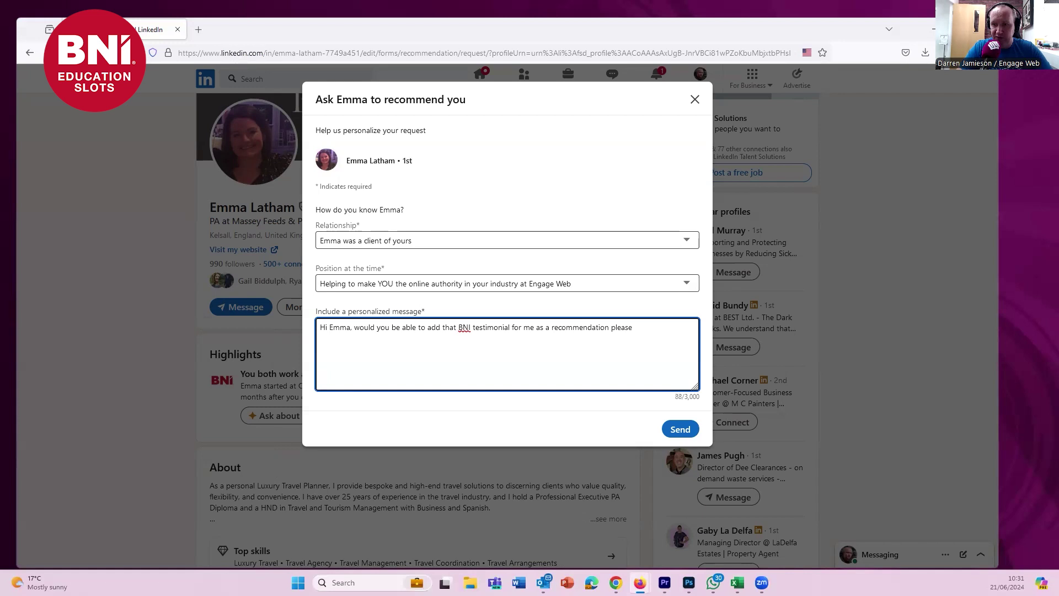
pyautogui.write('?')
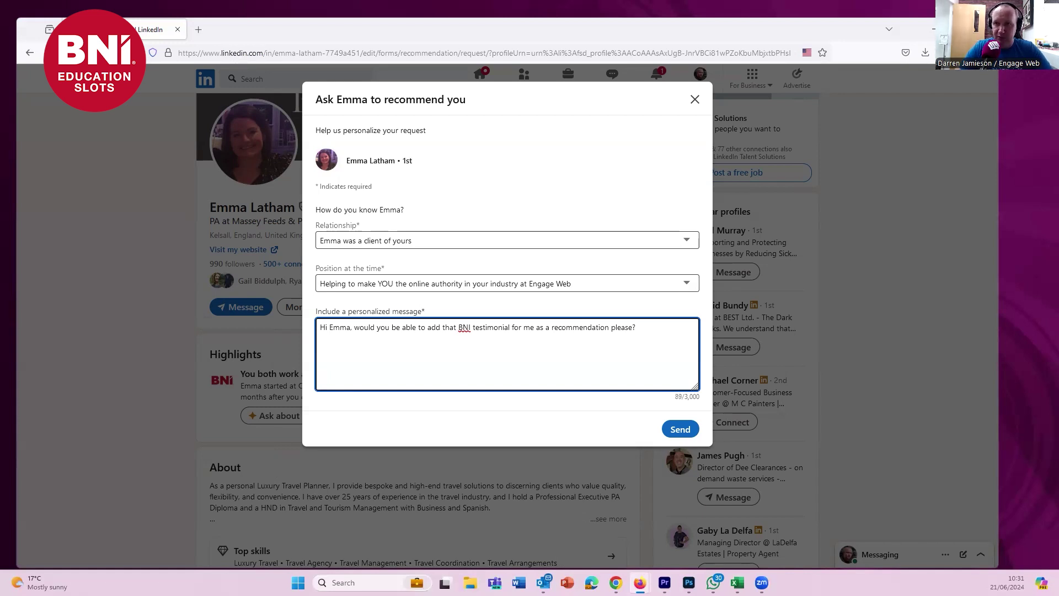
pyautogui.write('Thanks!')
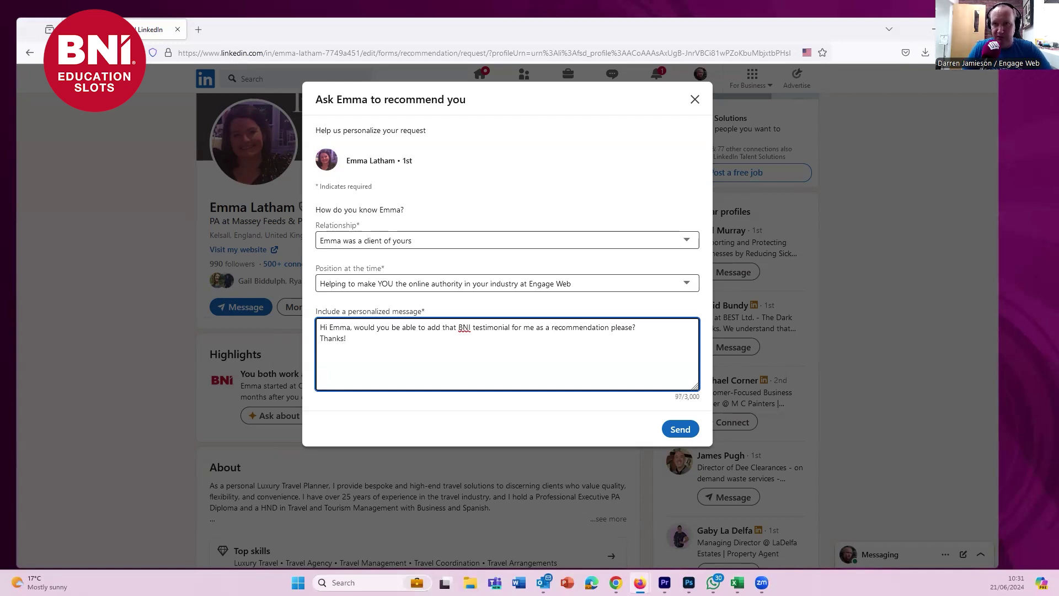
pyautogui.click(678, 429)
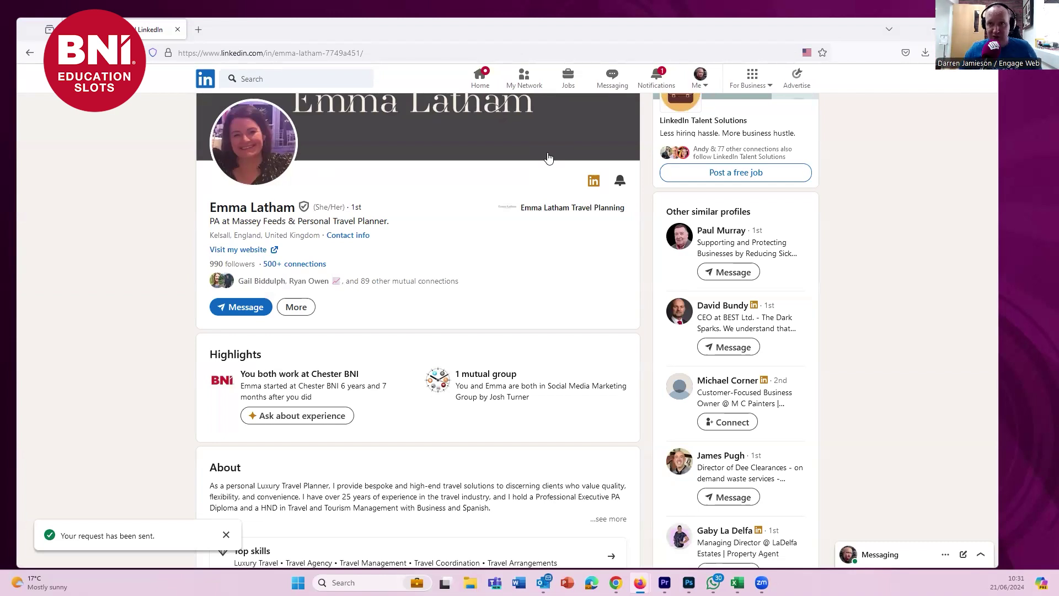
# - After the 'Your request has been sent' confirmation, go back to the LinkedIn home feed
pyautogui.click(205, 79)
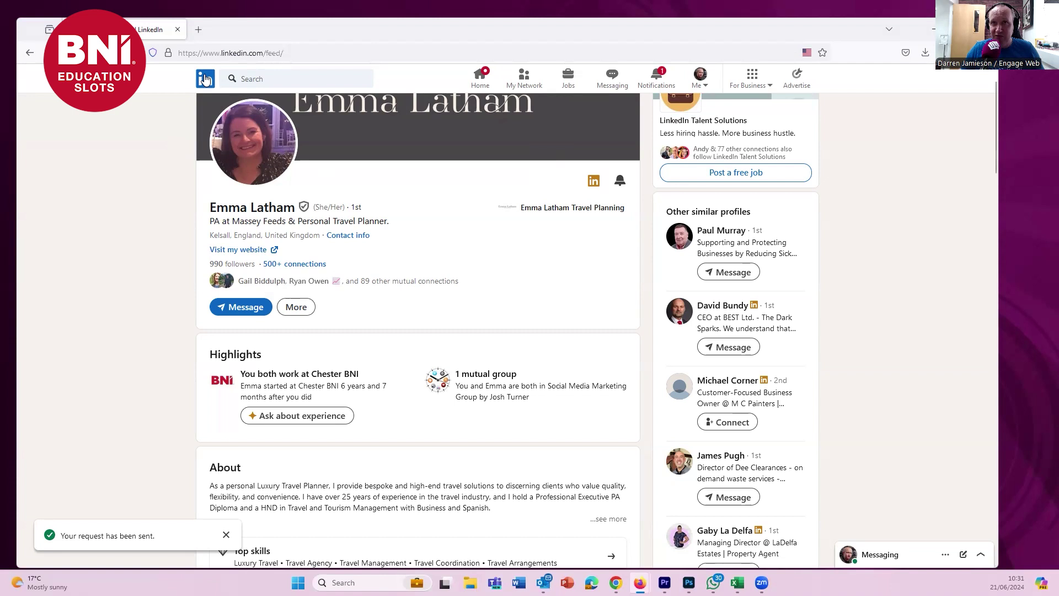
# - Open your own profile and scroll down to the Recommendations section showing 42 received
pyautogui.click(257, 146)
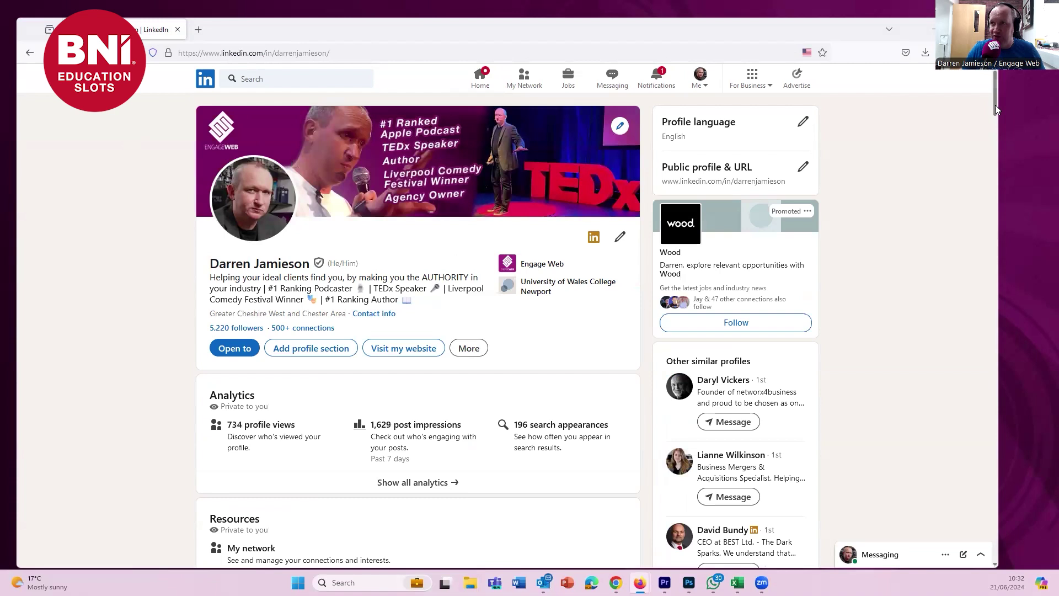
pyautogui.moveTo(995, 87); pyautogui.dragTo(980, 232)
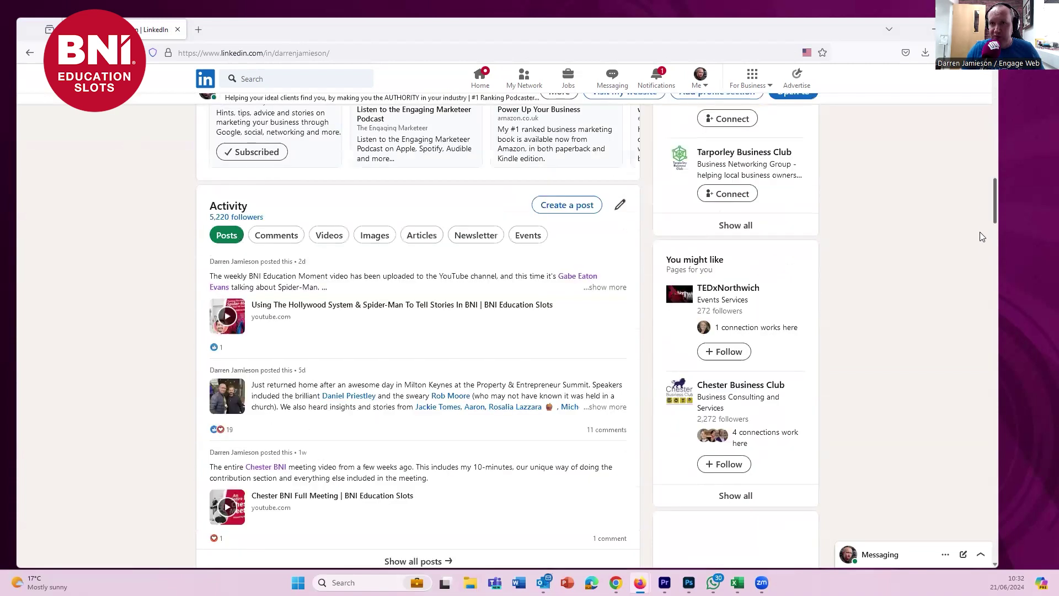
pyautogui.scroll(-15, 971, 276)
pyautogui.scroll(20, 952, 425)
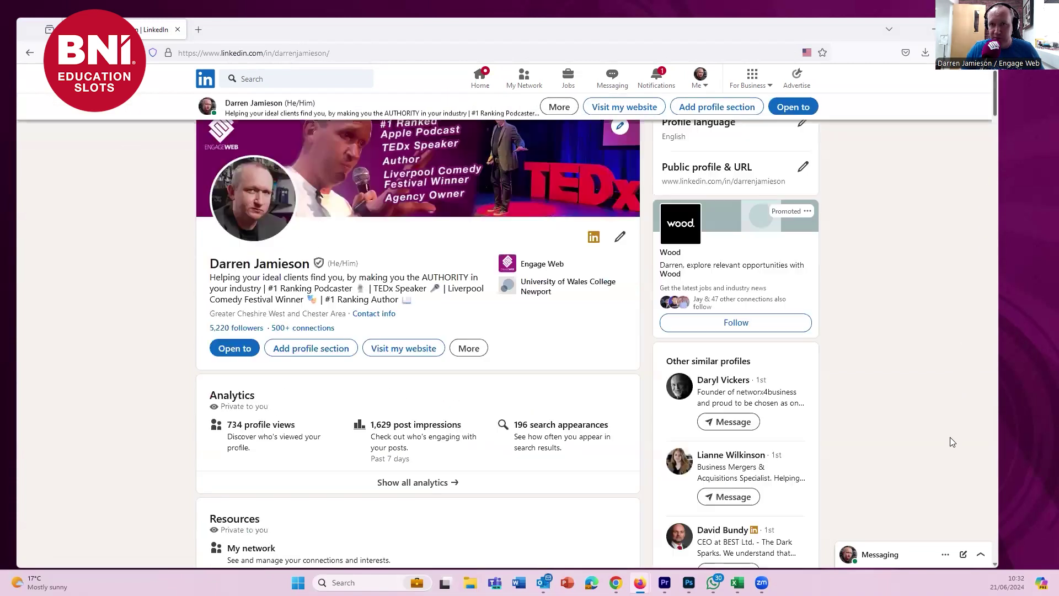
pyautogui.scroll(-10, 988, 282)
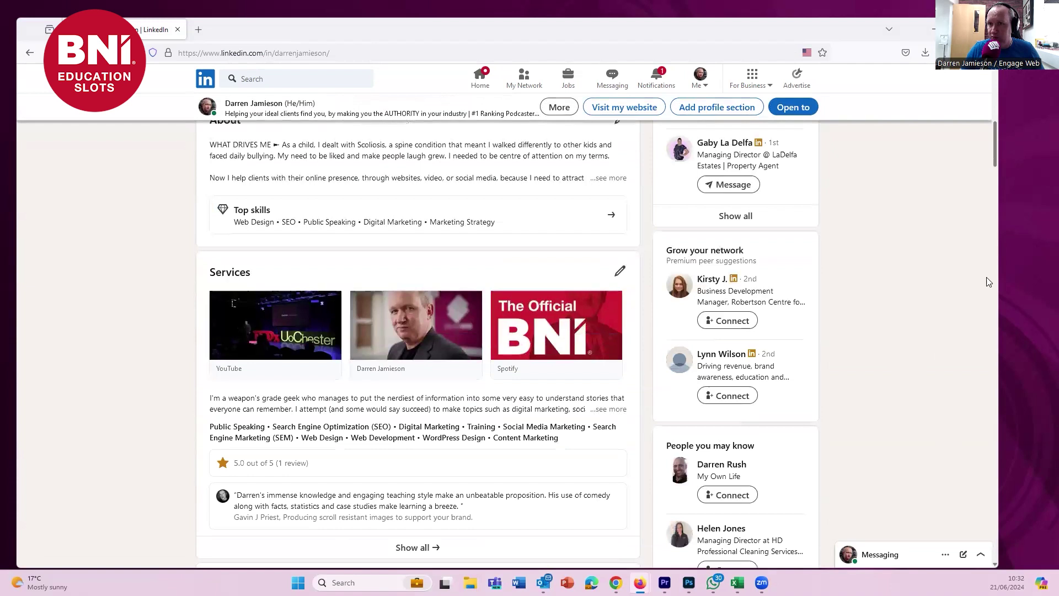
pyautogui.scroll(-15, 988, 402)
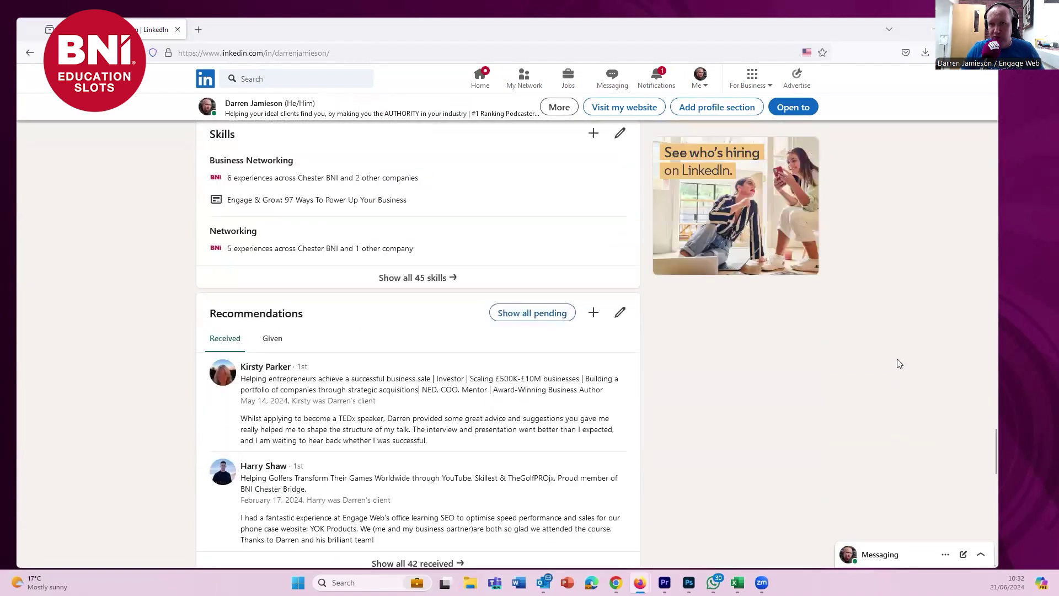
pyautogui.scroll(-2, 896, 362)
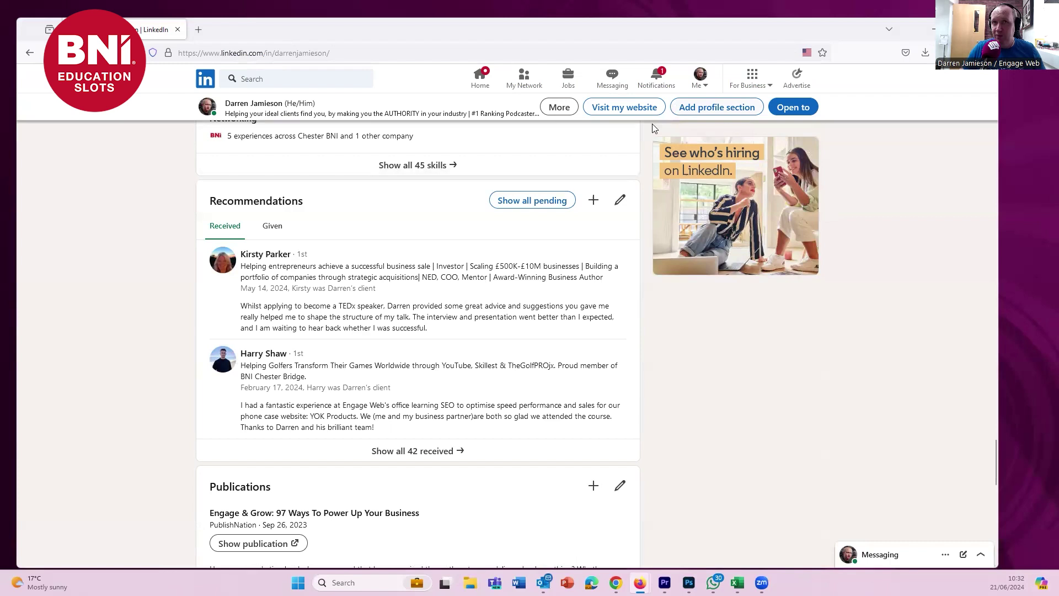
# - Hide LinkedIn, restore the BNI Connect window and open the My BNI Business home dashboard
pyautogui.press('super+d')
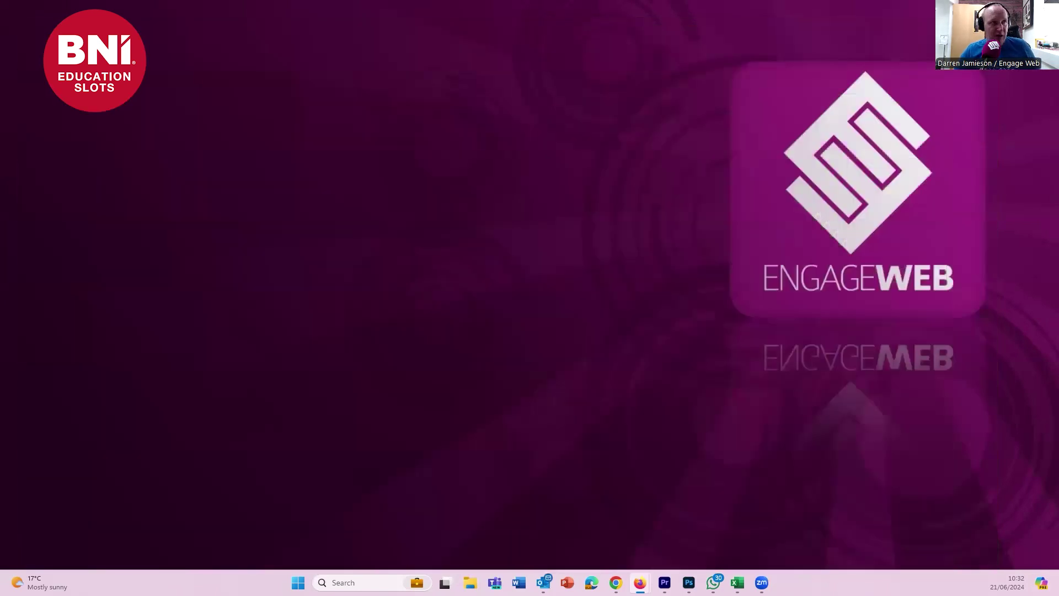
pyautogui.hotkey('alt', 'Tab')
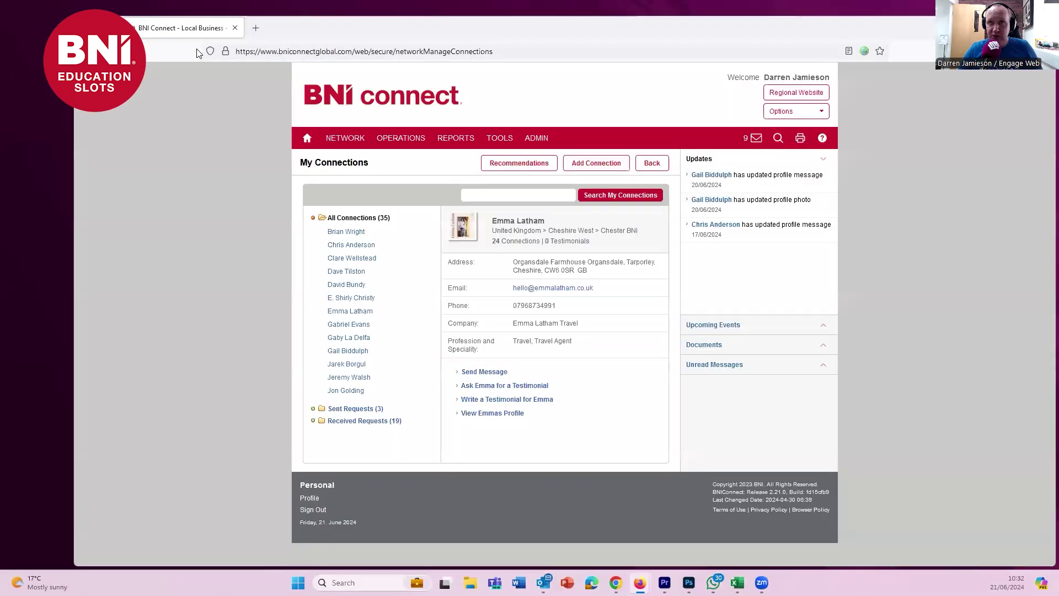
pyautogui.moveTo(276, 35); pyautogui.dragTo(245, 37)
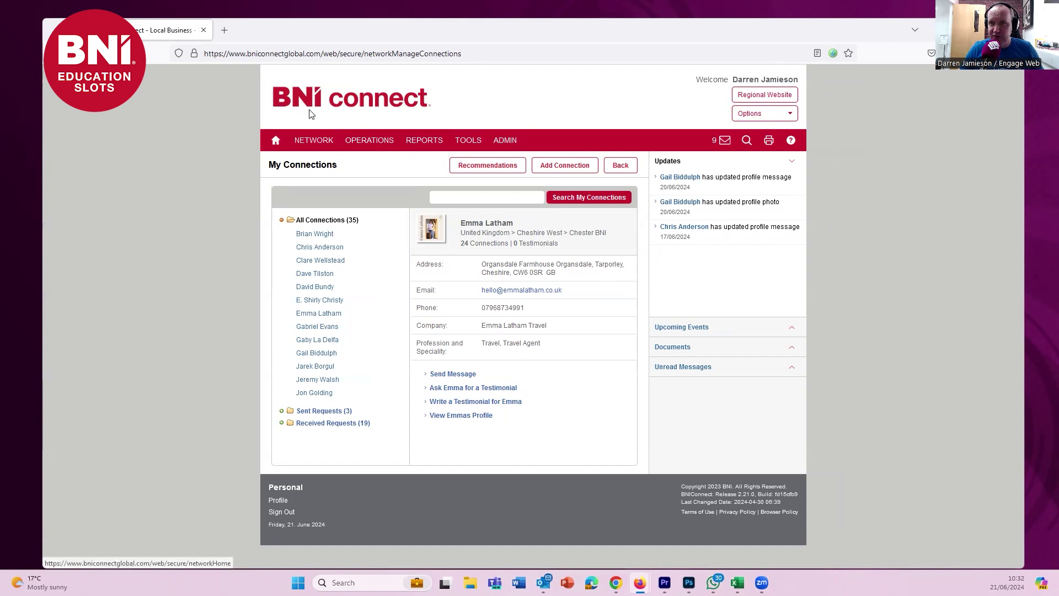
pyautogui.click(276, 142)
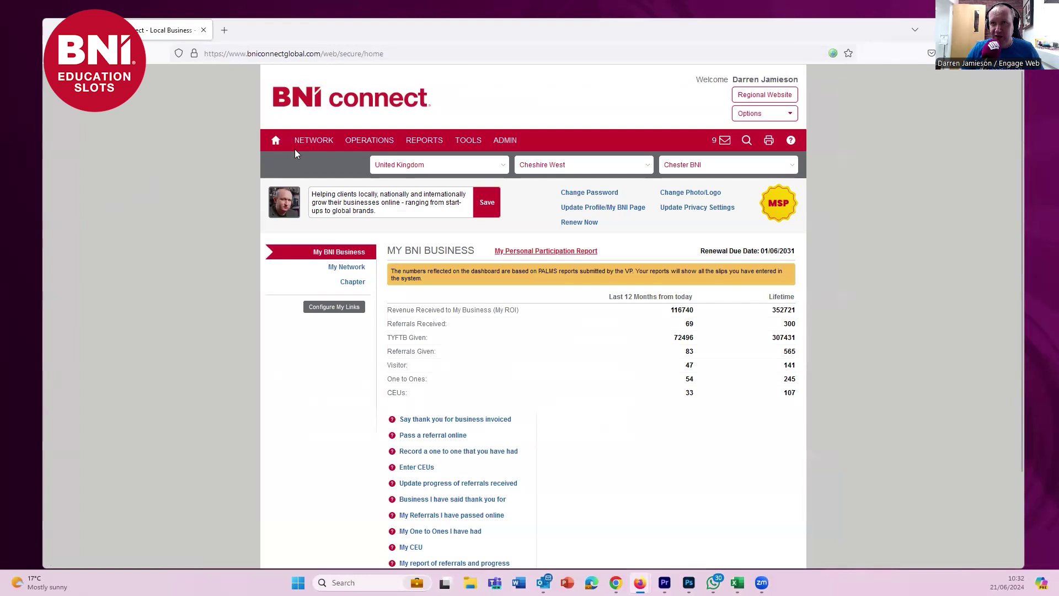
# - Open Testimonials from the NETWORK menu to see 3 received, 3 given, 0 requests
pyautogui.moveTo(315, 143)
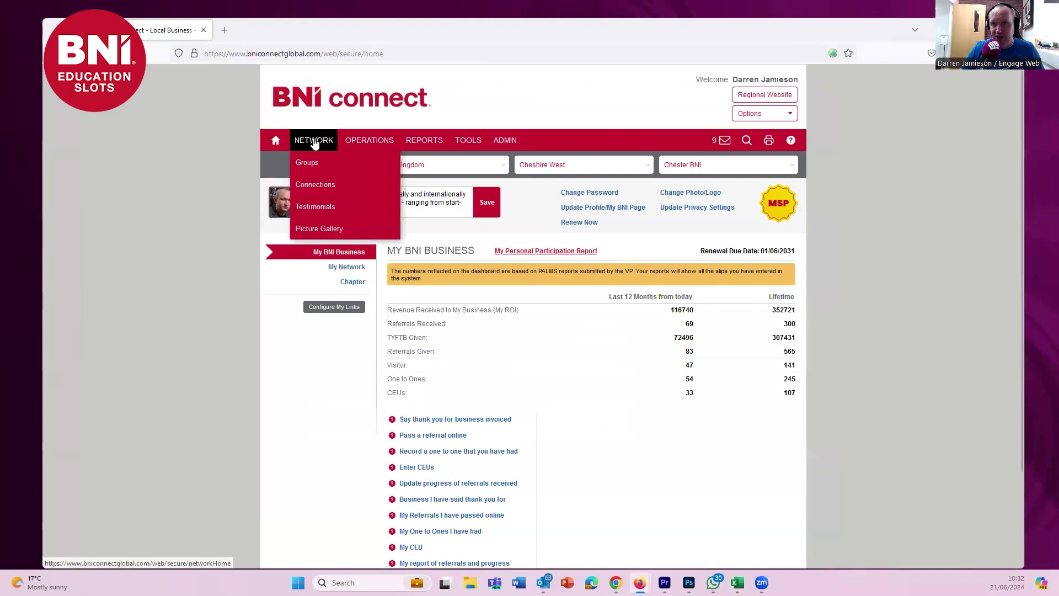
pyautogui.click(313, 207)
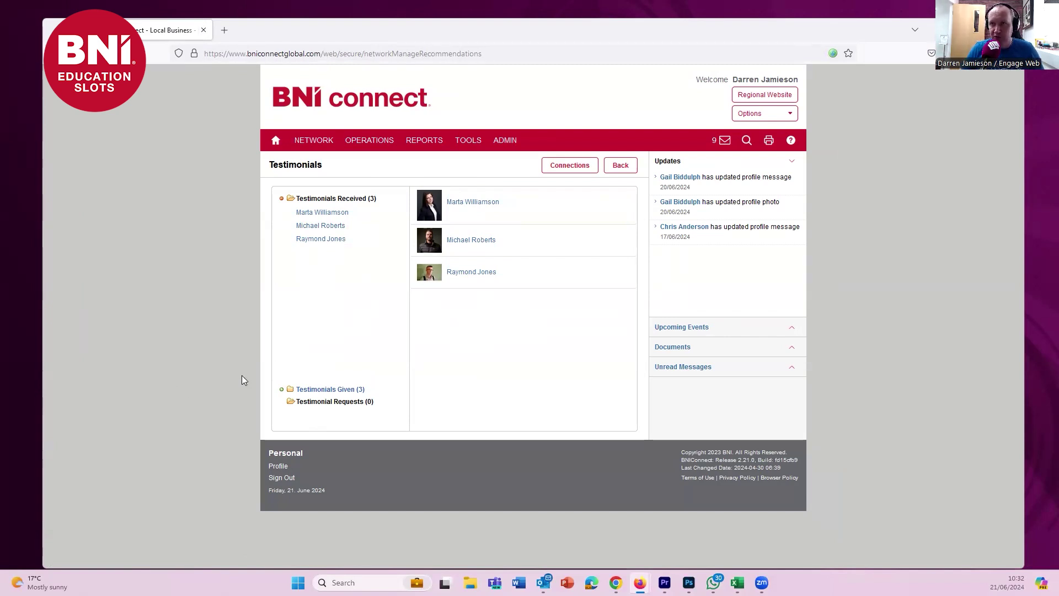
# - Go to My Connections, open the Chester BNI connection's details and select their phone number
pyautogui.click(568, 172)
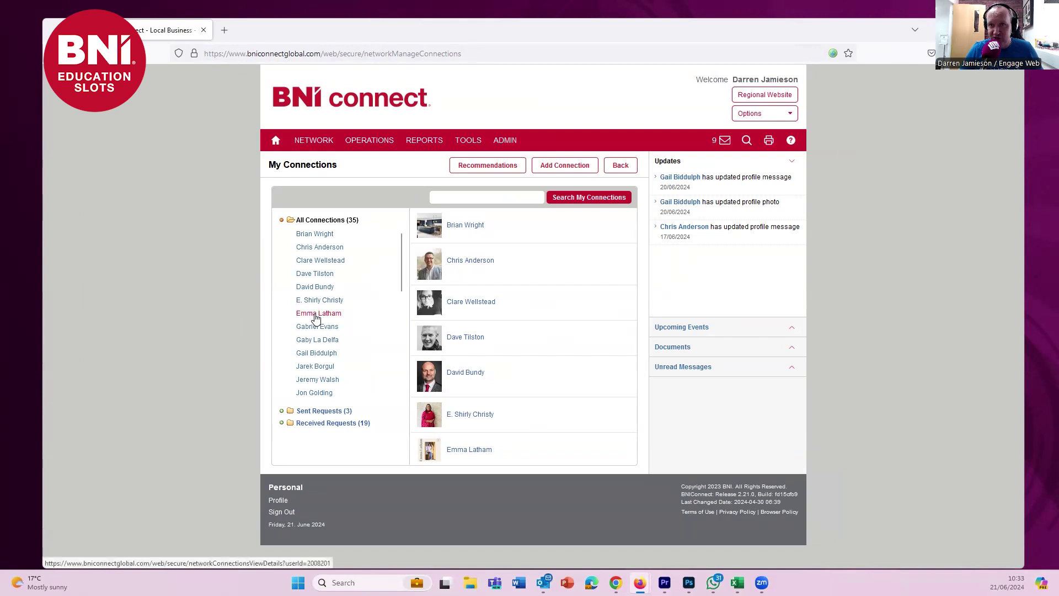
pyautogui.click(313, 318)
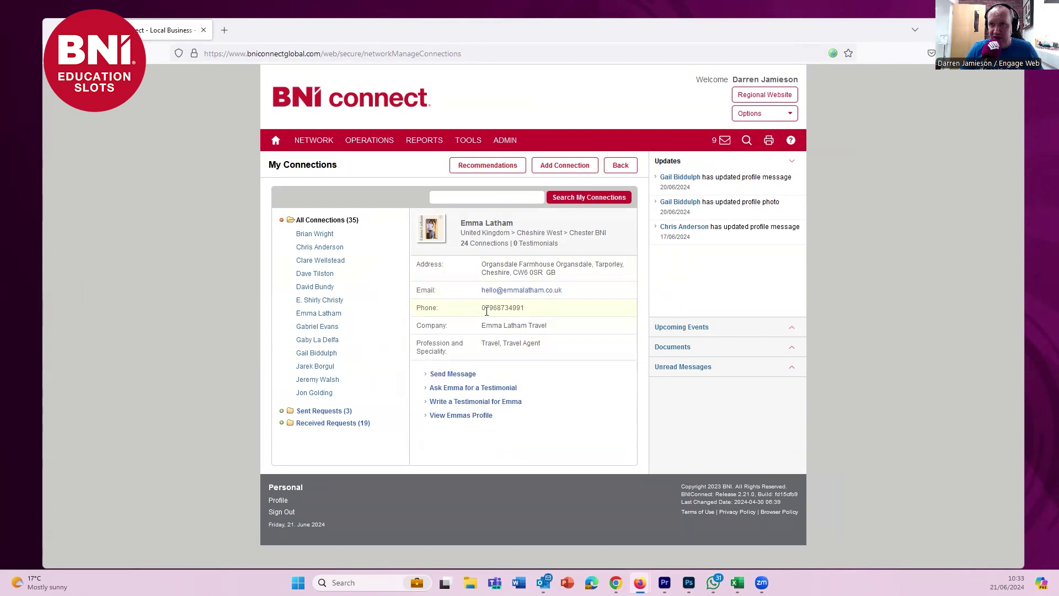
pyautogui.moveTo(483, 308); pyautogui.dragTo(548, 321)
pyautogui.click(551, 324)
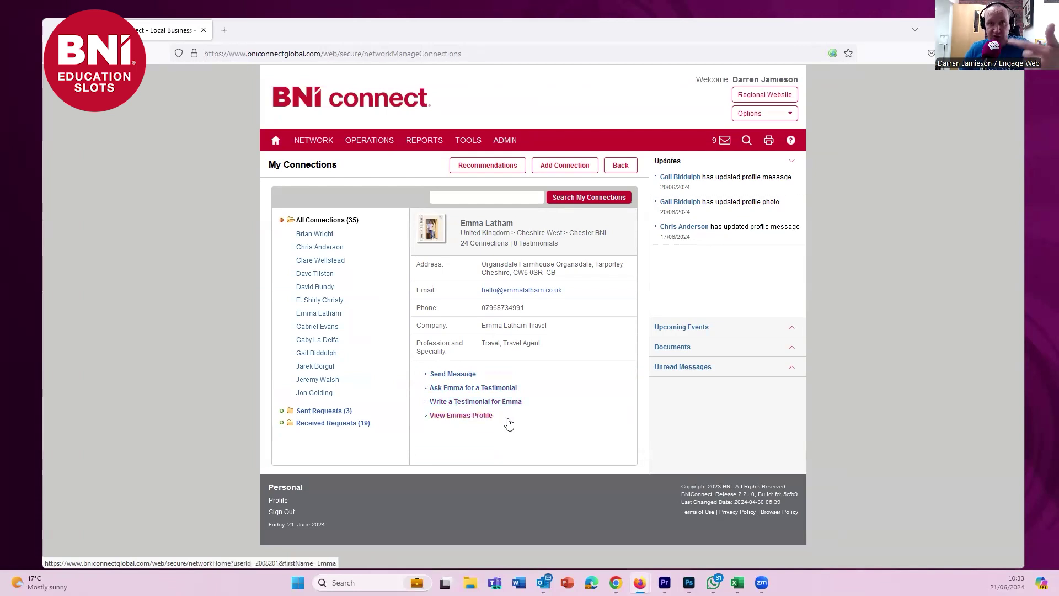
# - Submit a testimonial request saying 'Would you be able to add that BNI testimonial here please?'
pyautogui.click(452, 389)
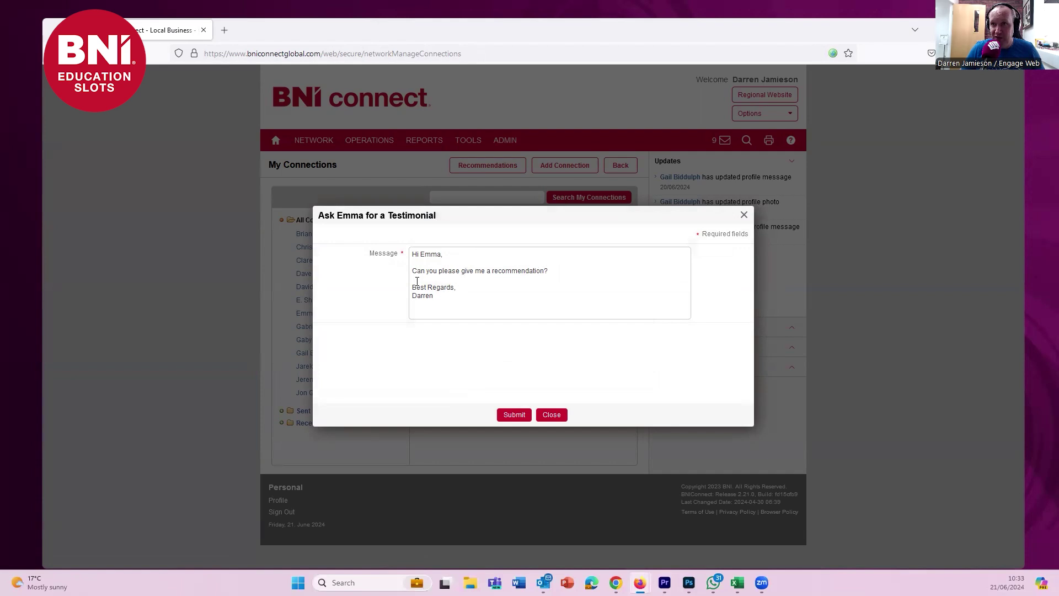
pyautogui.moveTo(412, 271); pyautogui.dragTo(548, 271)
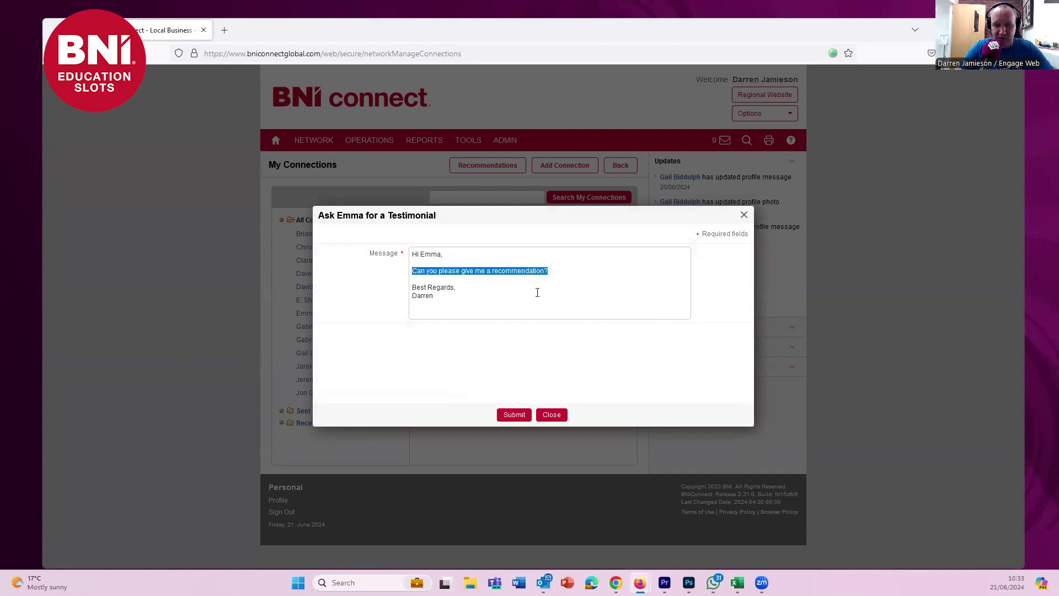
pyautogui.write('Would you be ab')
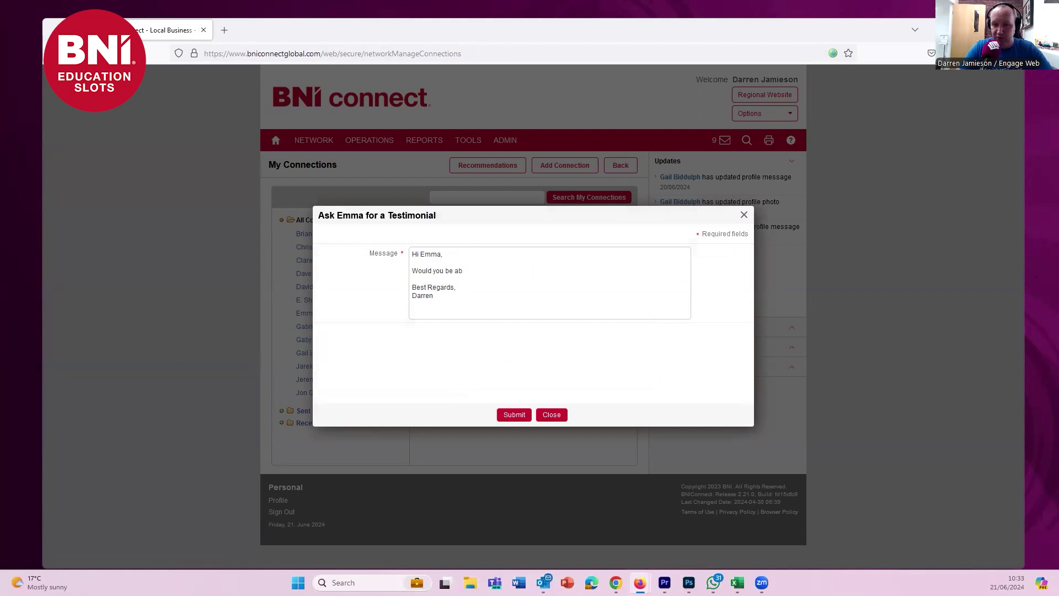
pyautogui.write('le to add that BNI')
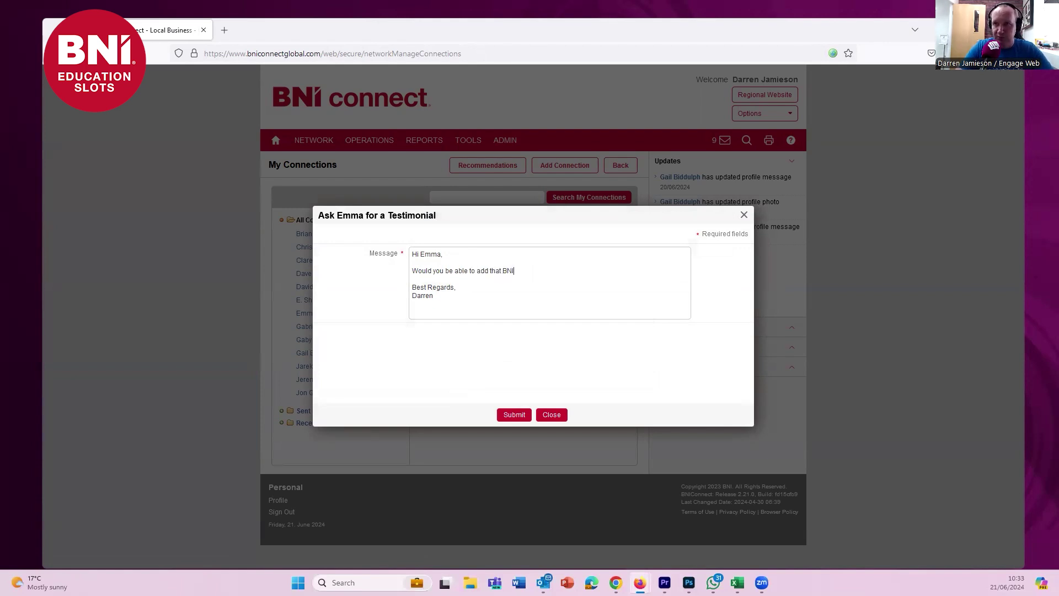
pyautogui.write(' testimonial as')
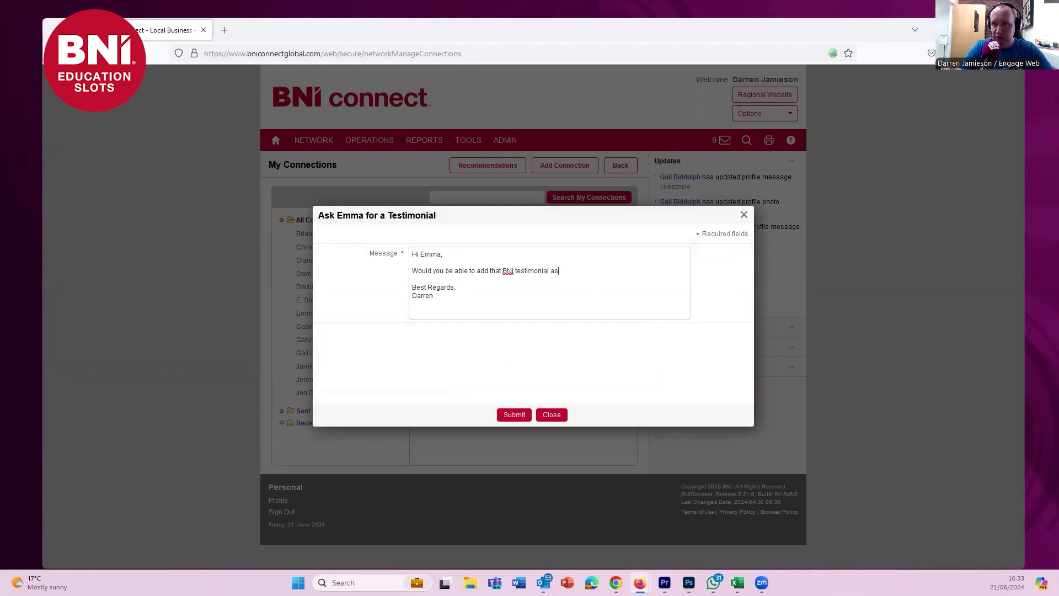
pyautogui.write(' a')
pyautogui.press('BackSpace')
pyautogui.press('BackSpace')
pyautogui.press('BackSpace')
pyautogui.press('BackSpace')
pyautogui.write('here please?')
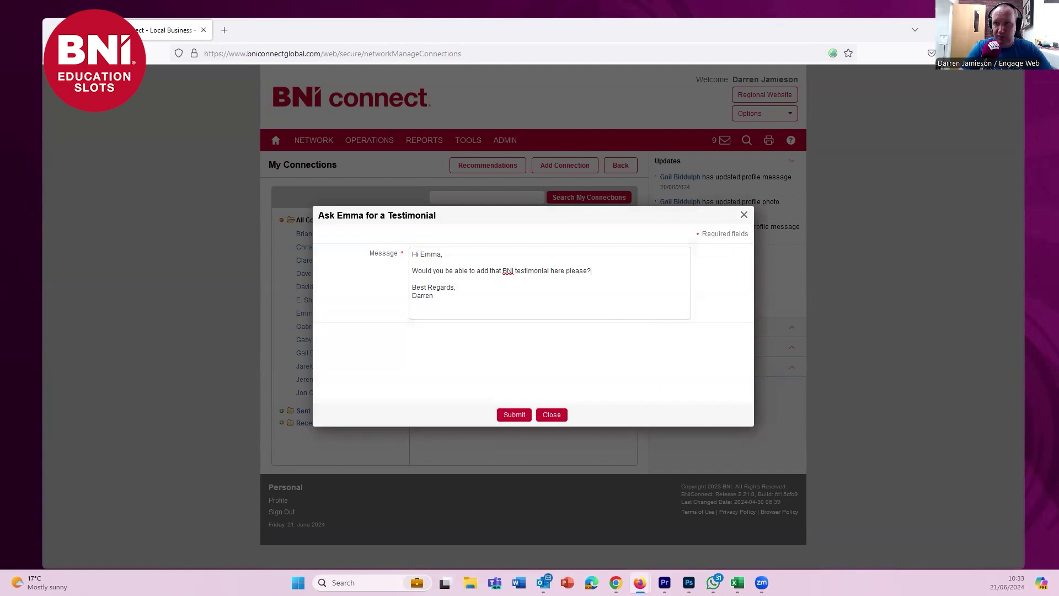
pyautogui.click(521, 420)
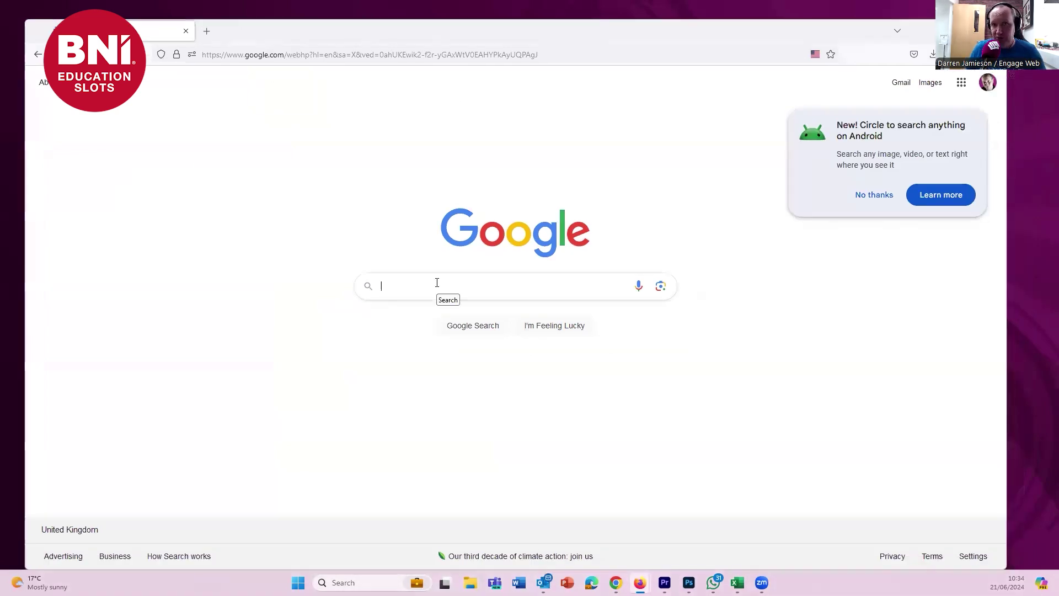
# - Search Google for 'Engage Web', fixing a typo in the query
pyautogui.write('Engge')
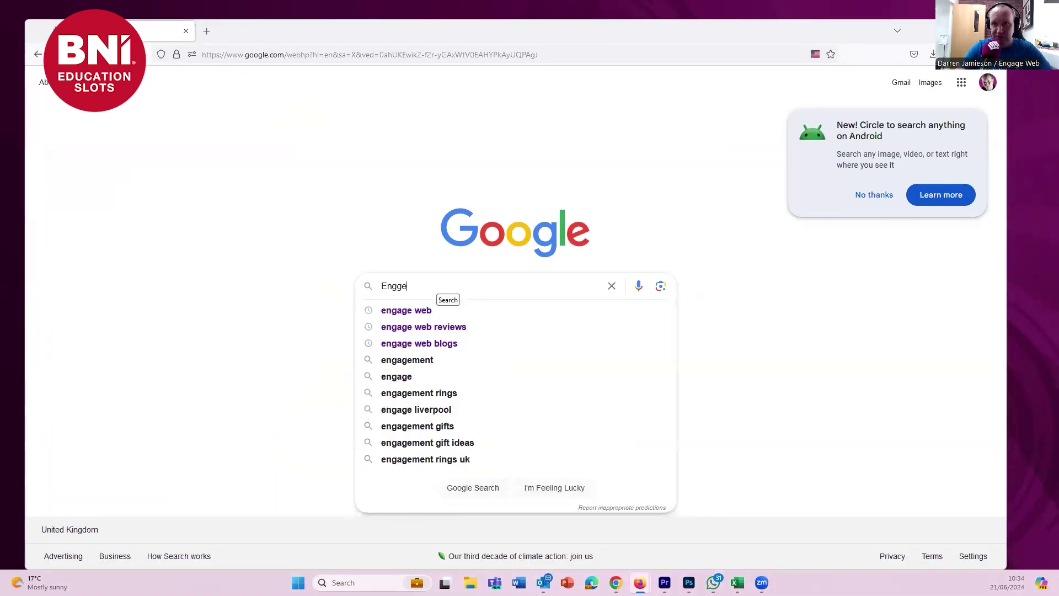
pyautogui.press('BackSpace')
pyautogui.press('BackSpace')
pyautogui.write('age Web')
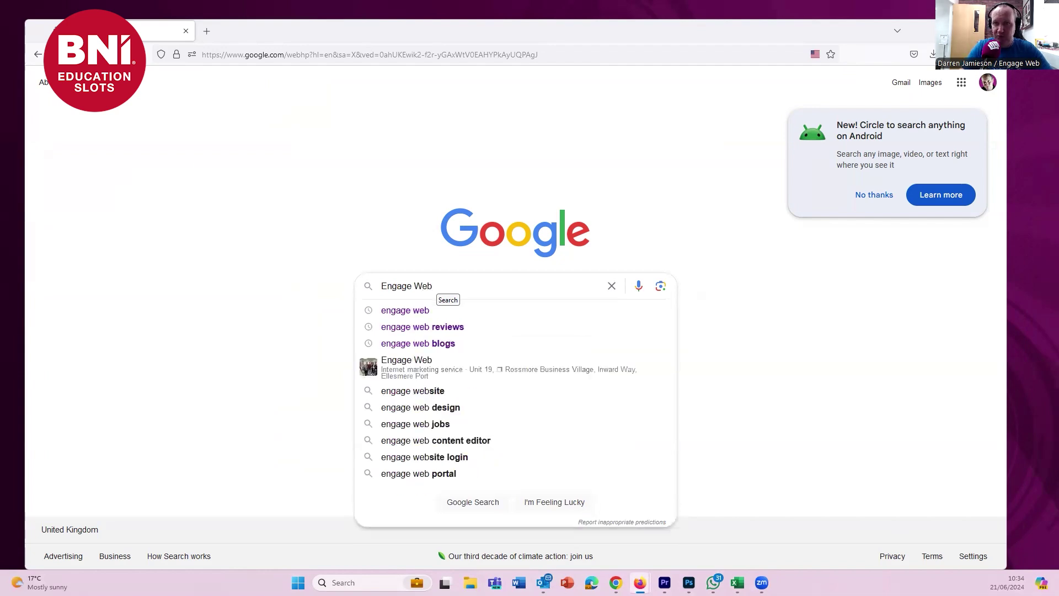
pyautogui.press('Return')
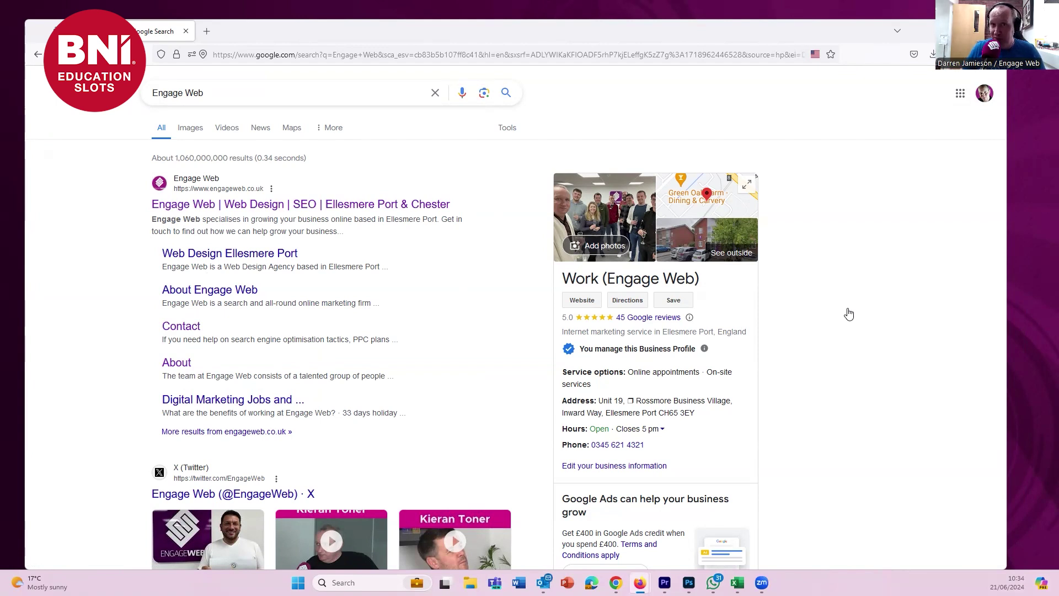
# - Rerun the Engage Web search, then search for 'engage web reviews'
pyautogui.click(310, 99)
pyautogui.press('Return')
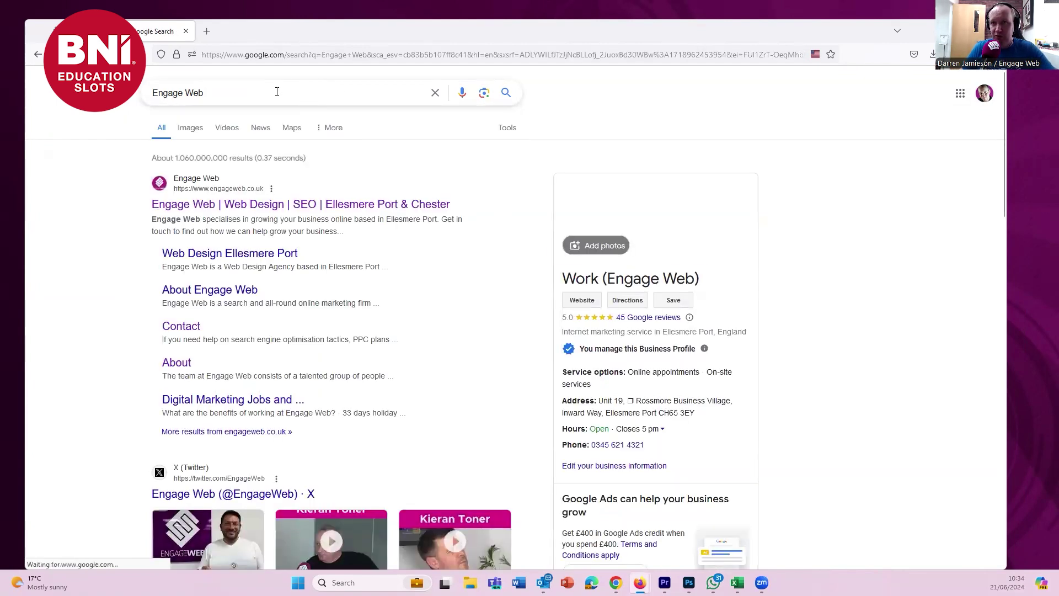
pyautogui.click(277, 92)
pyautogui.write('rev')
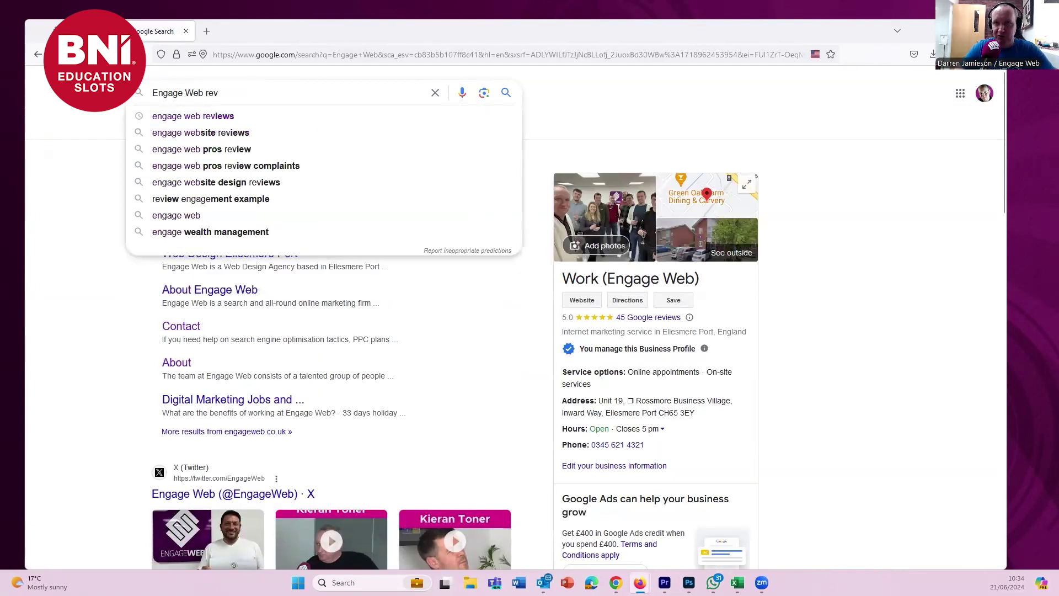
pyautogui.press('Down')
pyautogui.press('Return')
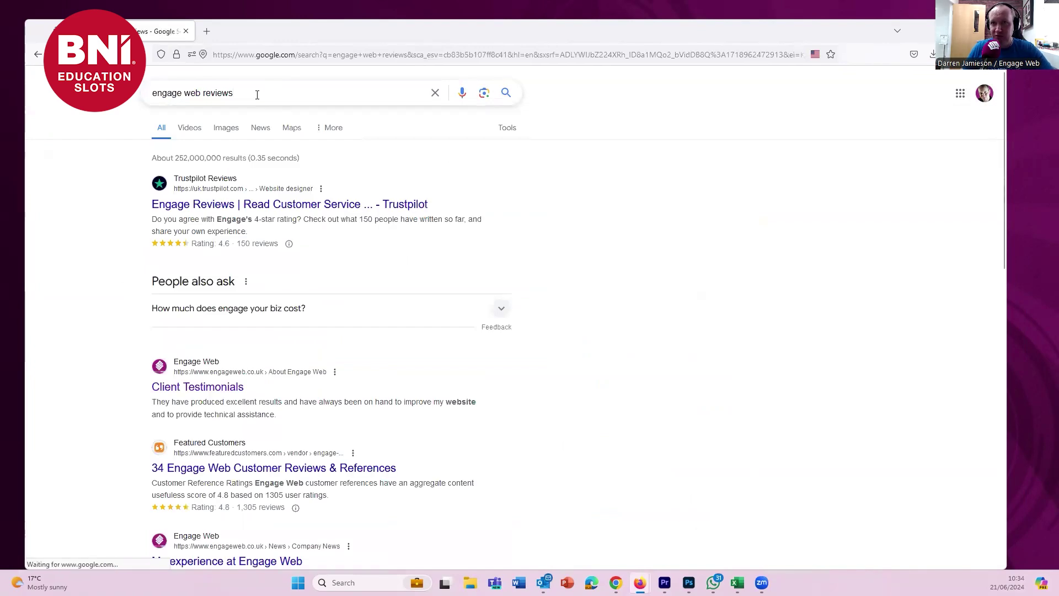
# - Drop 'reviews' and search 'engage web' again to show the business management panel
pyautogui.moveTo(201, 93); pyautogui.dragTo(283, 97)
pyautogui.press('BackSpace')
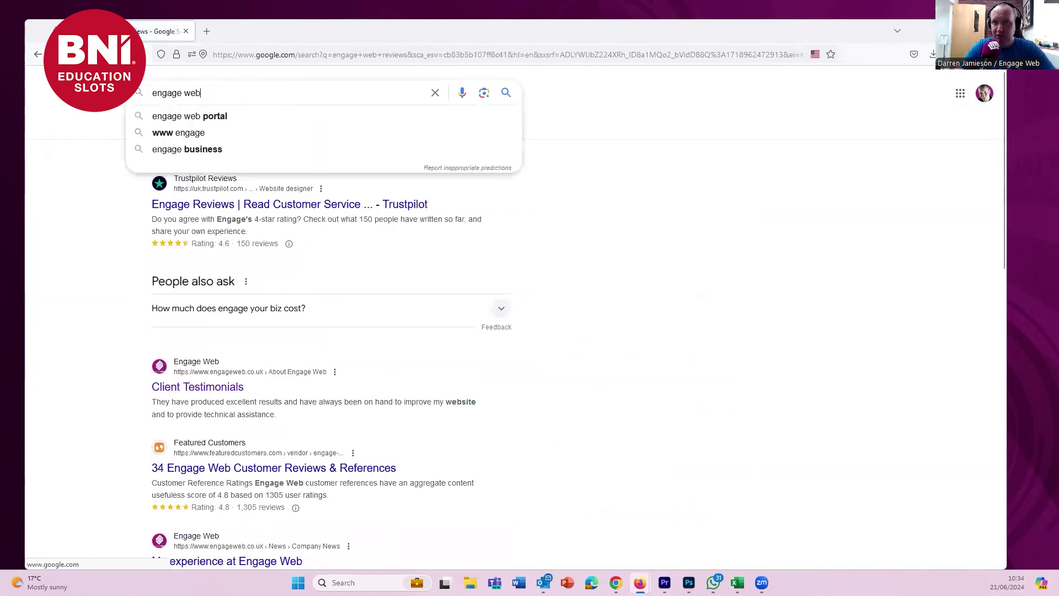
pyautogui.press('Return')
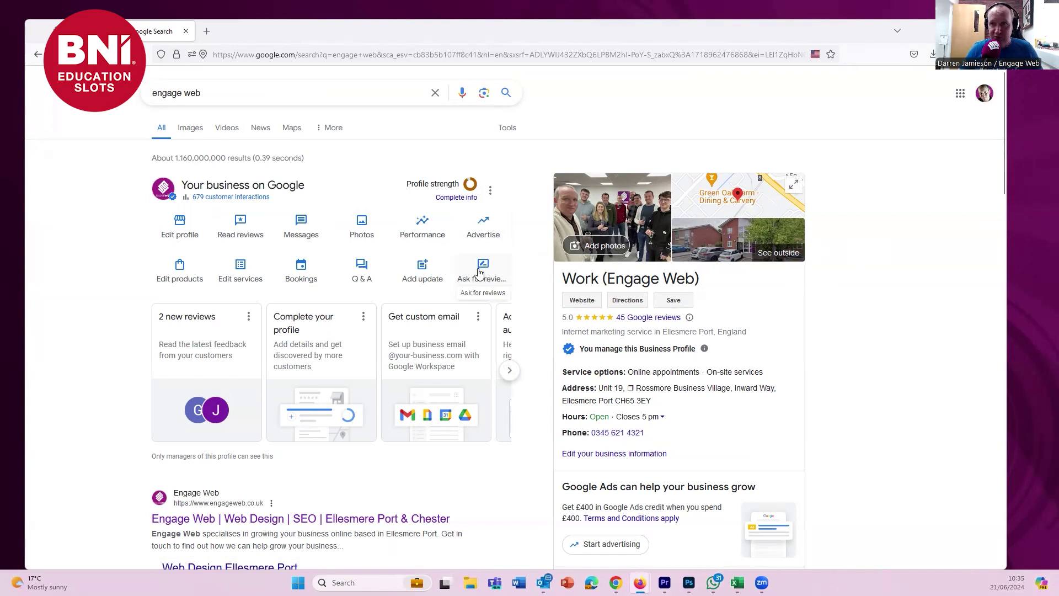
# - Open 'Ask for reviews' in the business panel and copy the Google review link
pyautogui.click(480, 272)
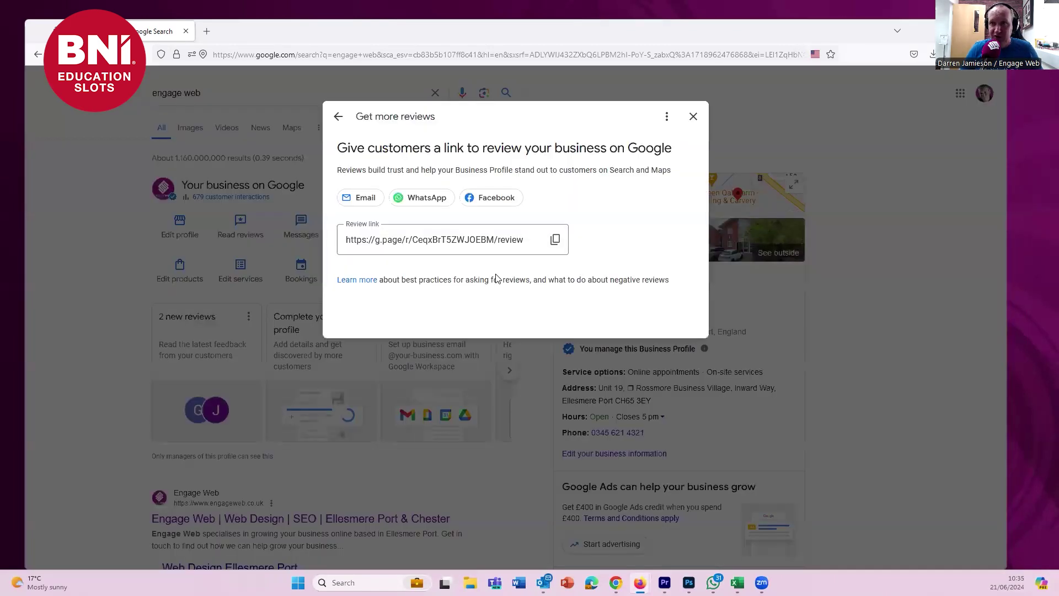
pyautogui.click(554, 241)
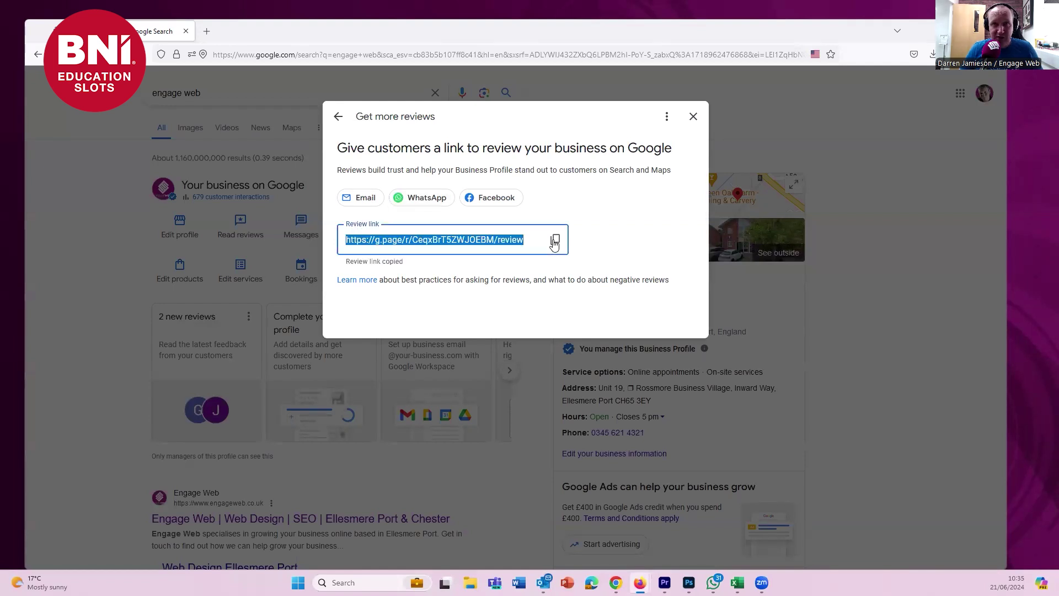
pyautogui.click(554, 242)
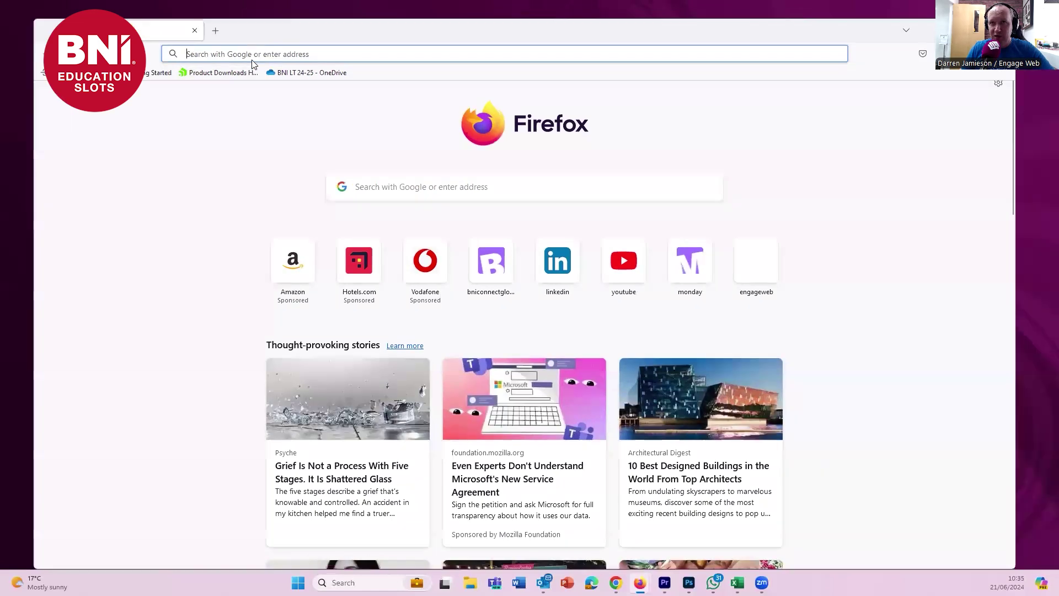
# - Load the pasted review link to reach the Engage Web review form and start the review text
pyautogui.hotkey('ctrl', 'v')
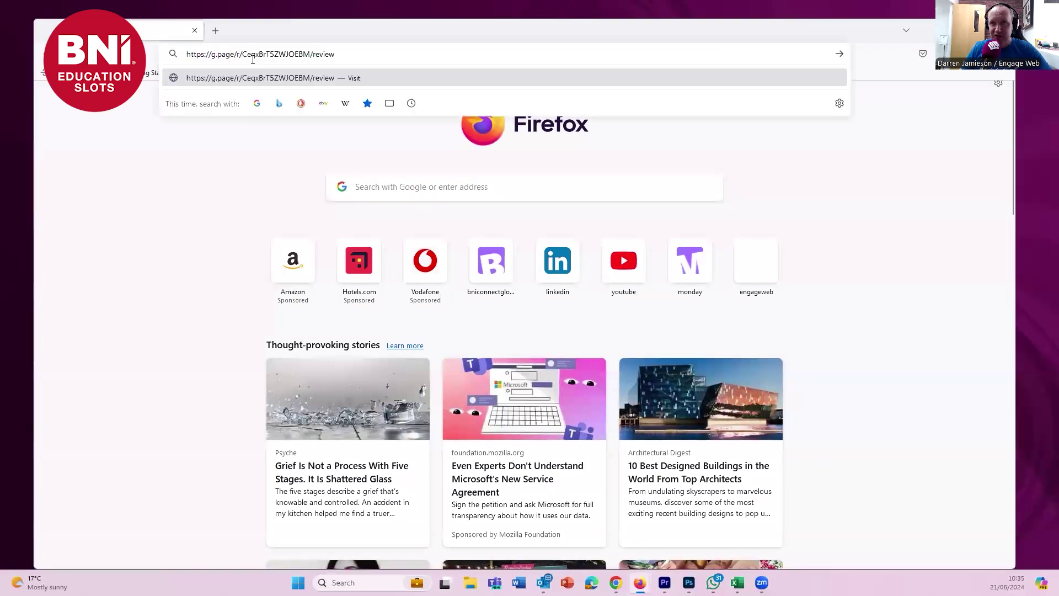
pyautogui.press('Return')
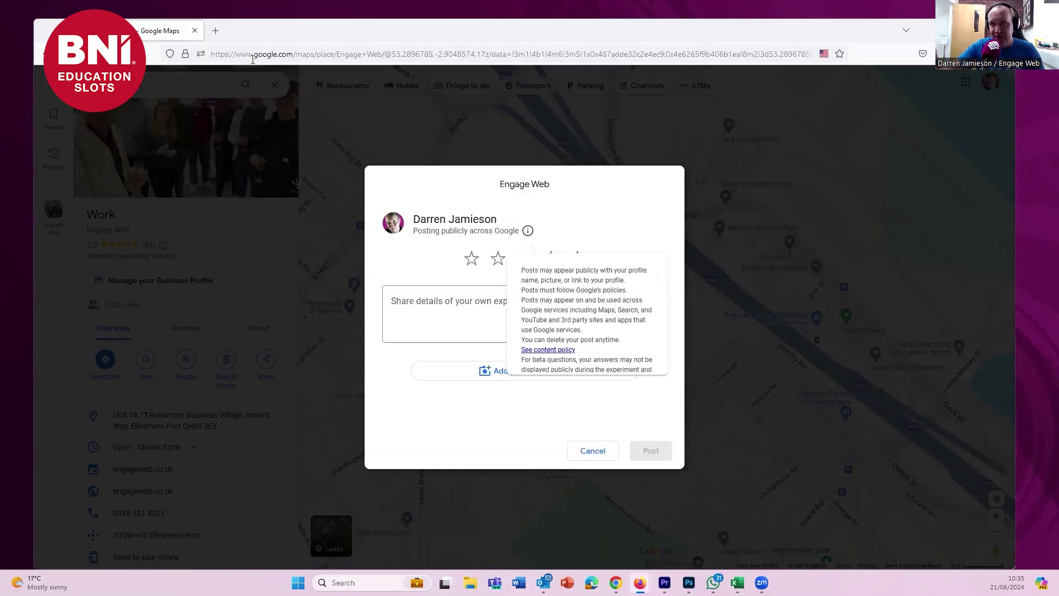
pyautogui.click(449, 311)
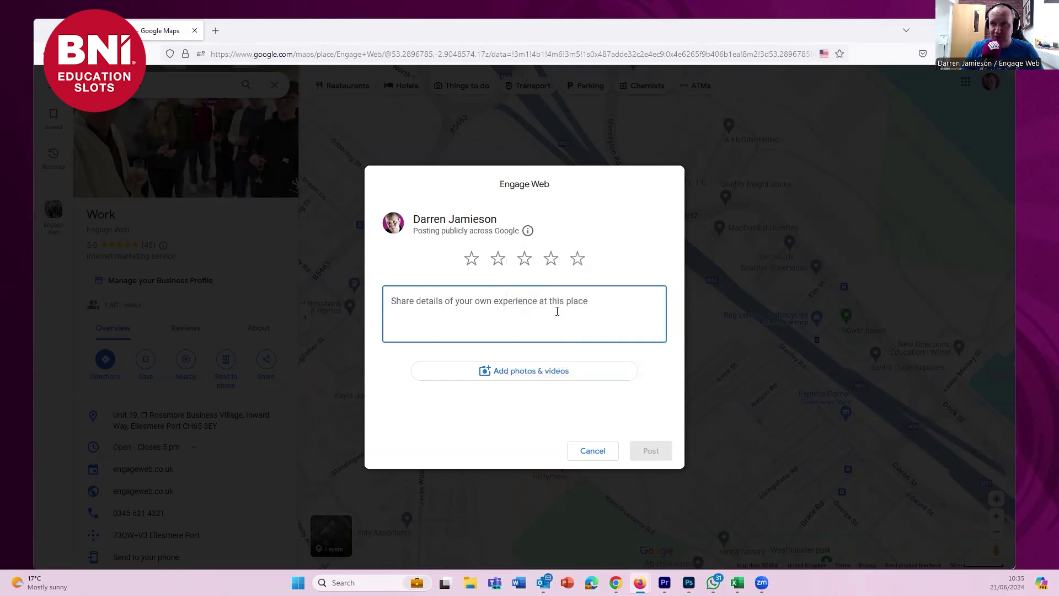